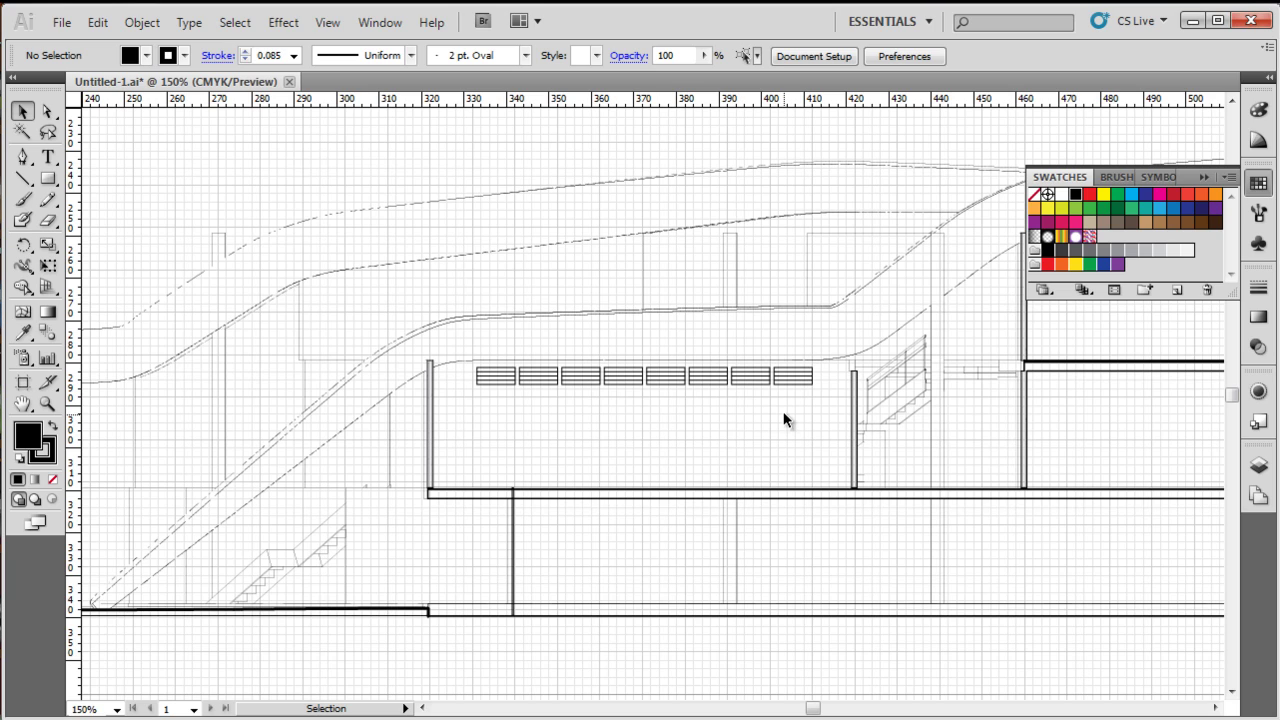
Step: Select the row of slatted panels under the ceiling, clear the selection, and hide the document grid
left_click_drag(814, 410, 468, 359)
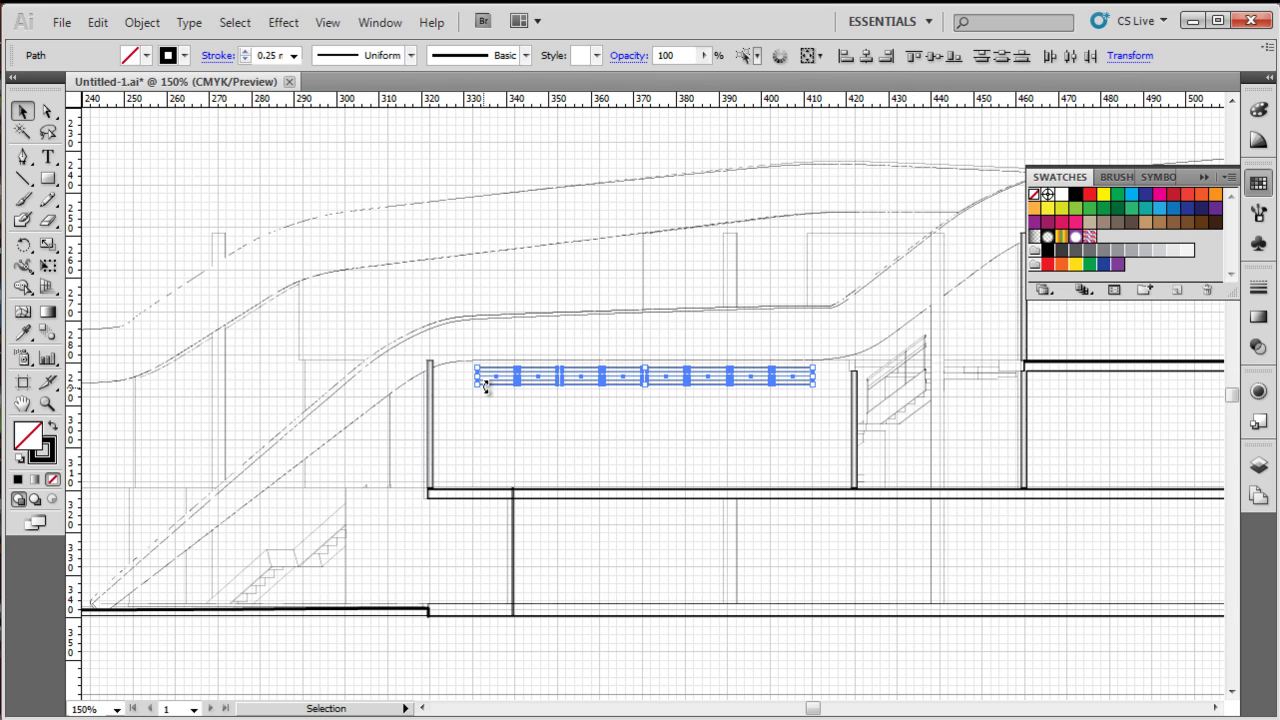
left_click(492, 406)
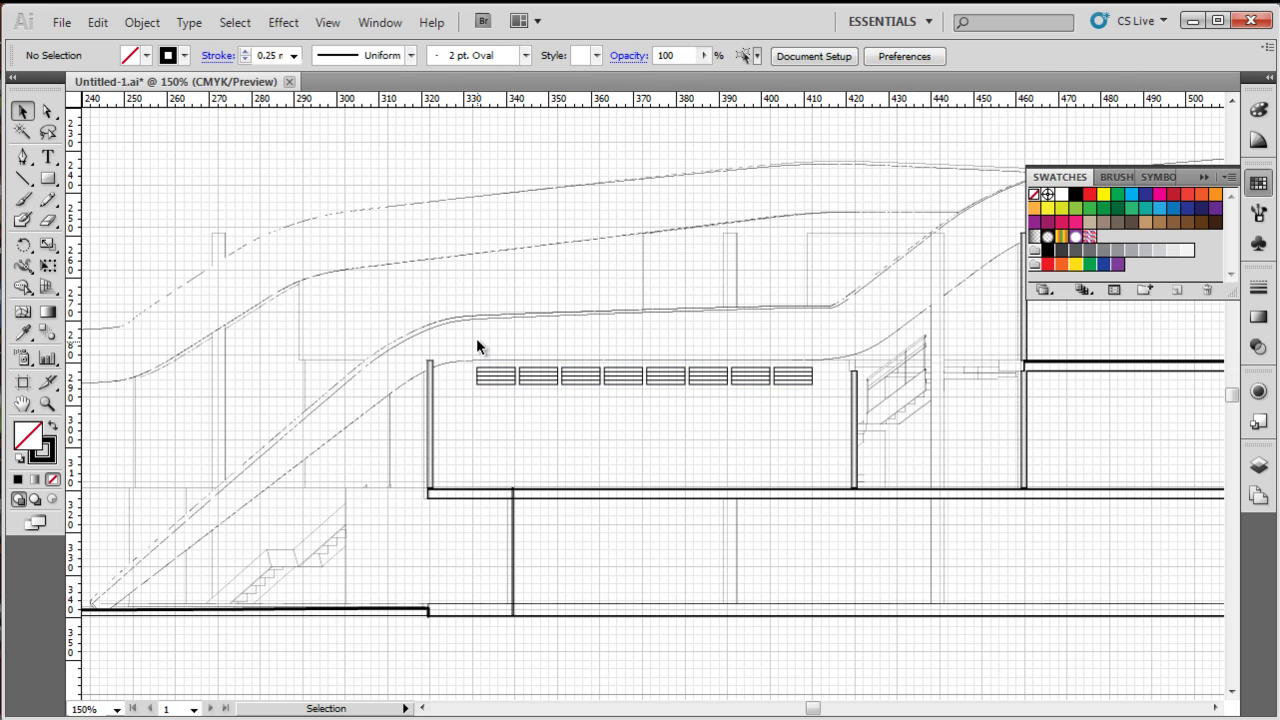
key("a")
key("ctrl+apostrophe")
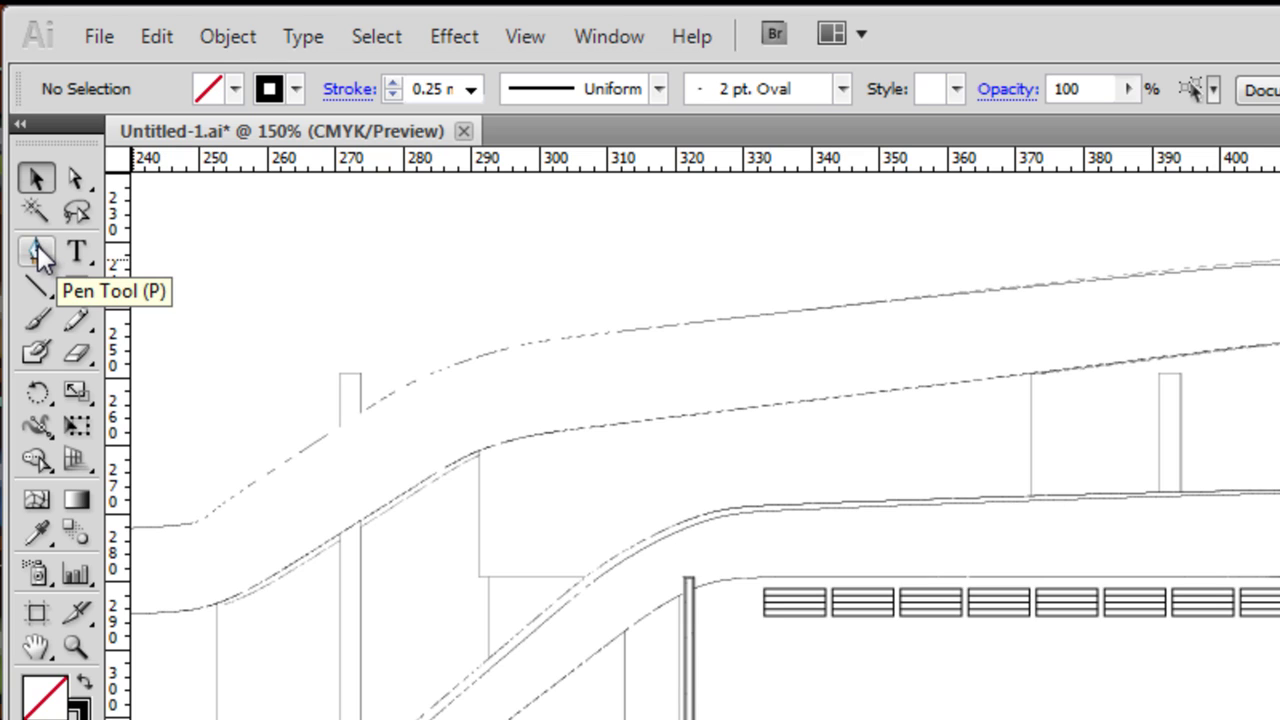
Step: Draw a closed eight-point polygon about 55 mm wide and 34 mm high with the Pen tool in the empty area above the section drawing
left_click(37, 245)
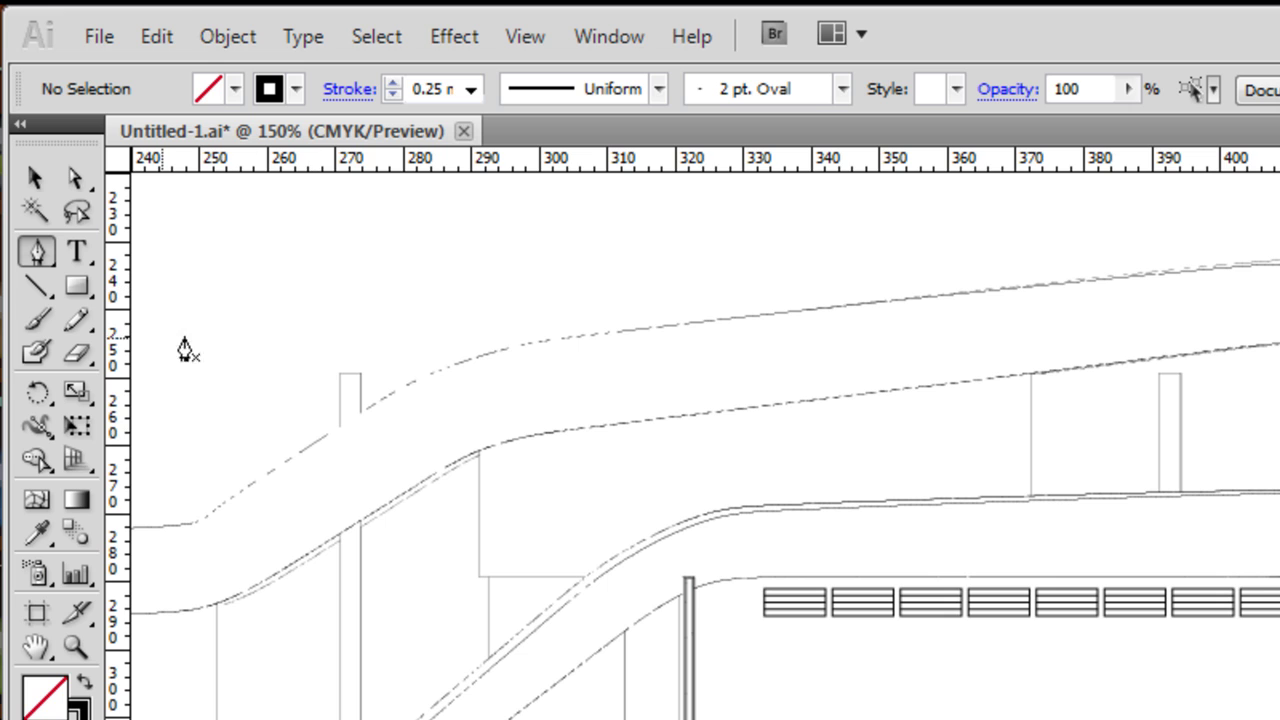
left_click(36, 647)
left_click_drag(466, 366, 656, 470)
left_click(36, 251)
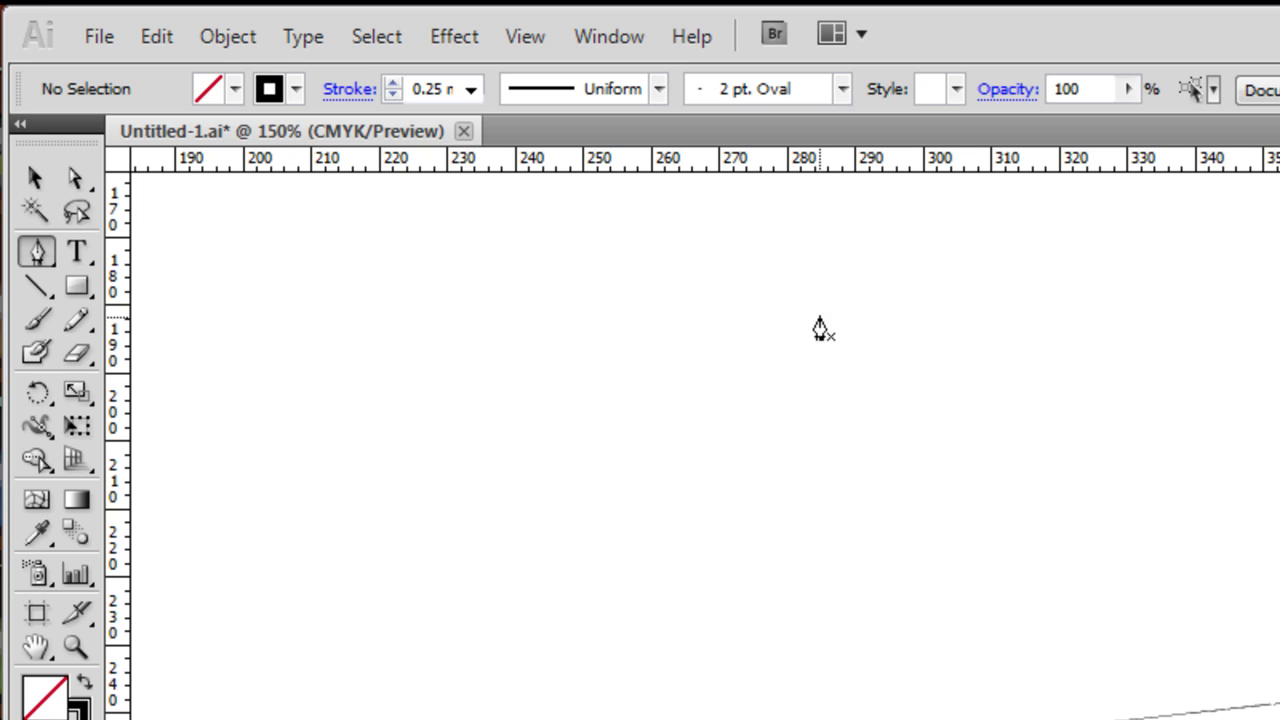
left_click(515, 372)
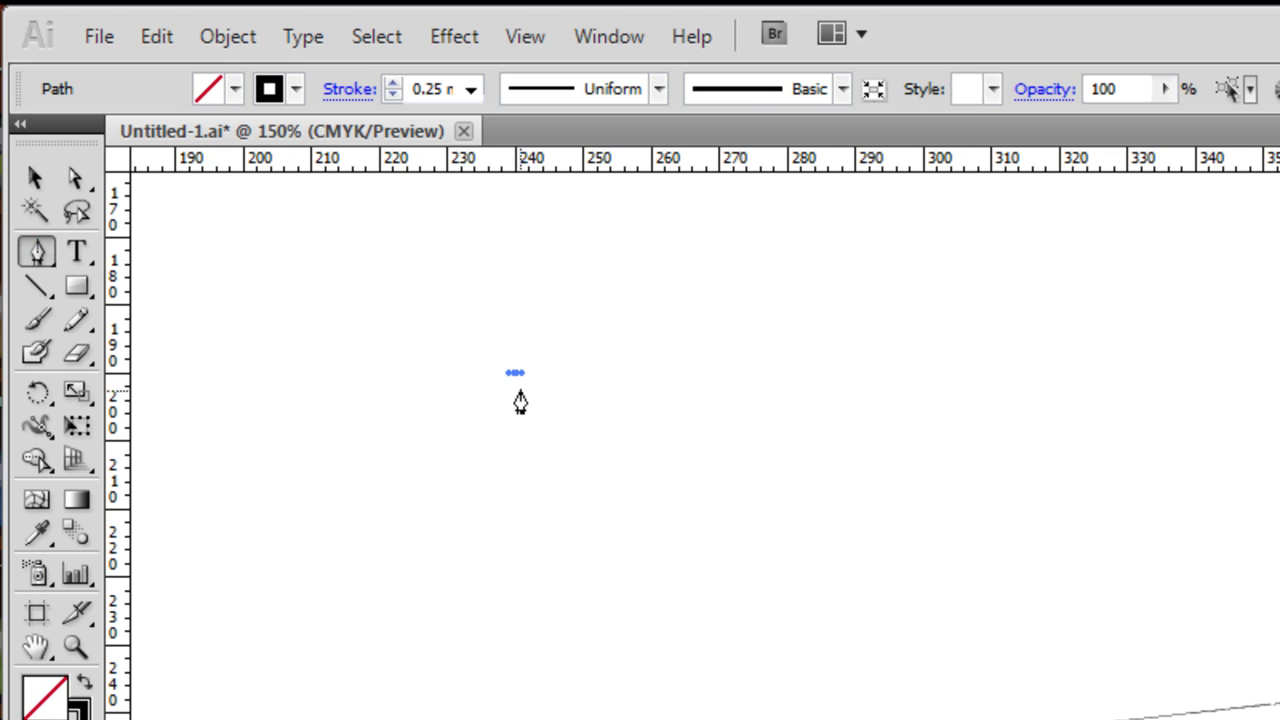
left_click(379, 543)
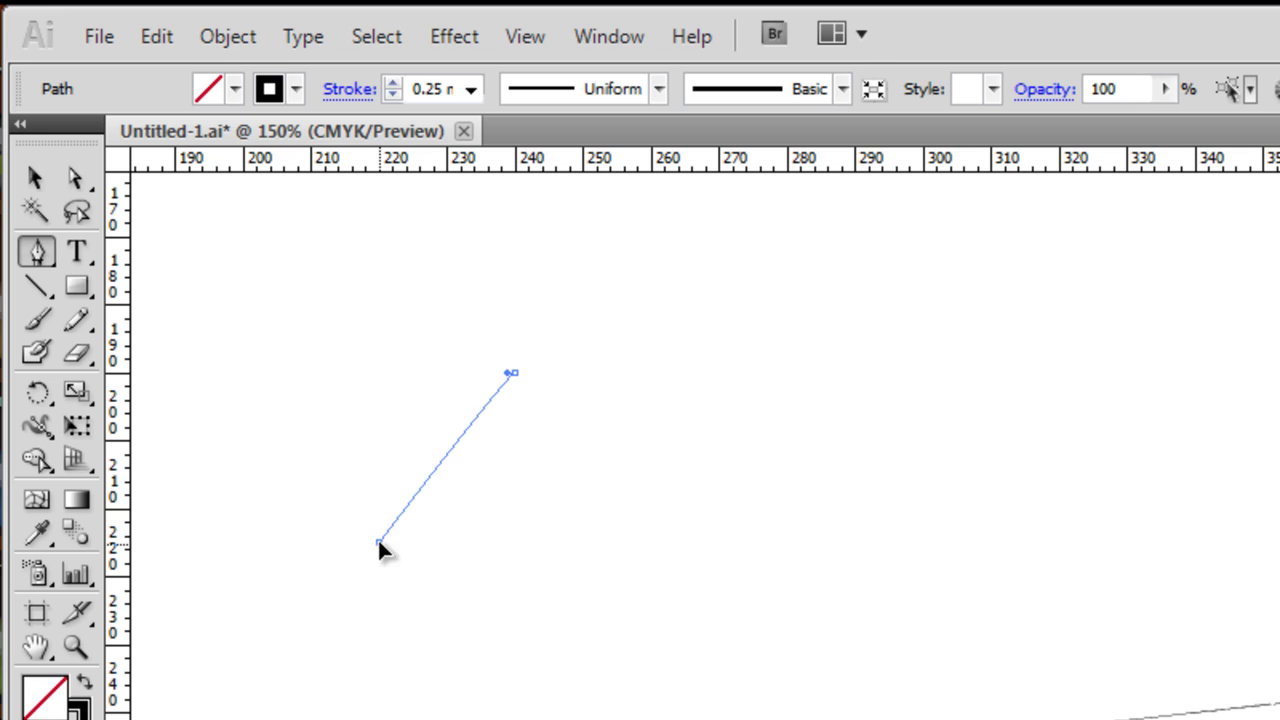
left_click(529, 604)
left_click(536, 503)
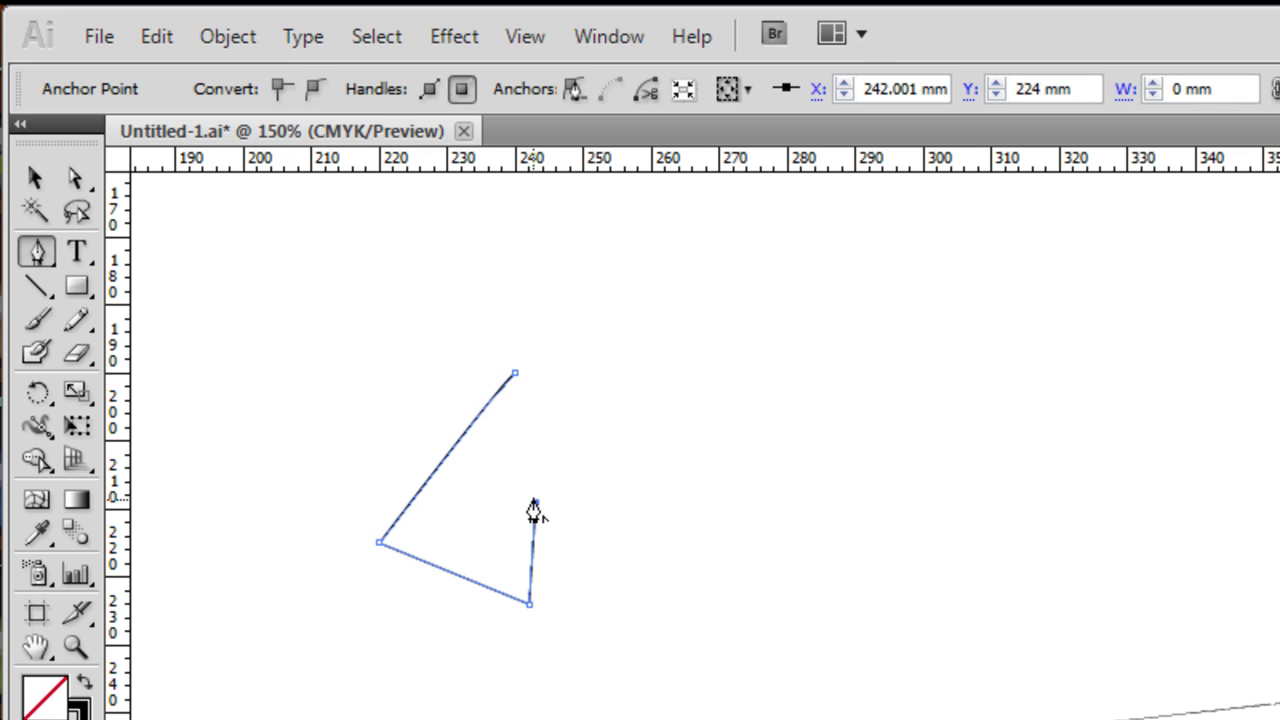
left_click(684, 581)
left_click(754, 474)
left_click(686, 400)
left_click(658, 454)
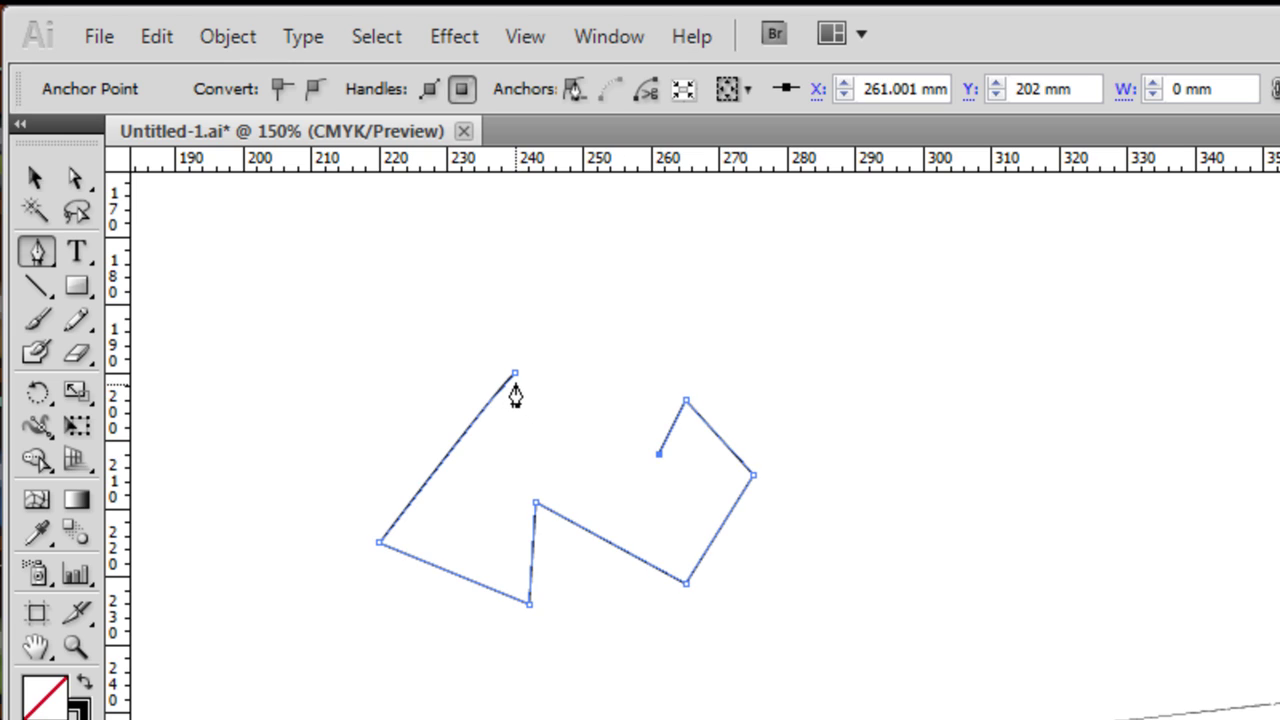
left_click(514, 374)
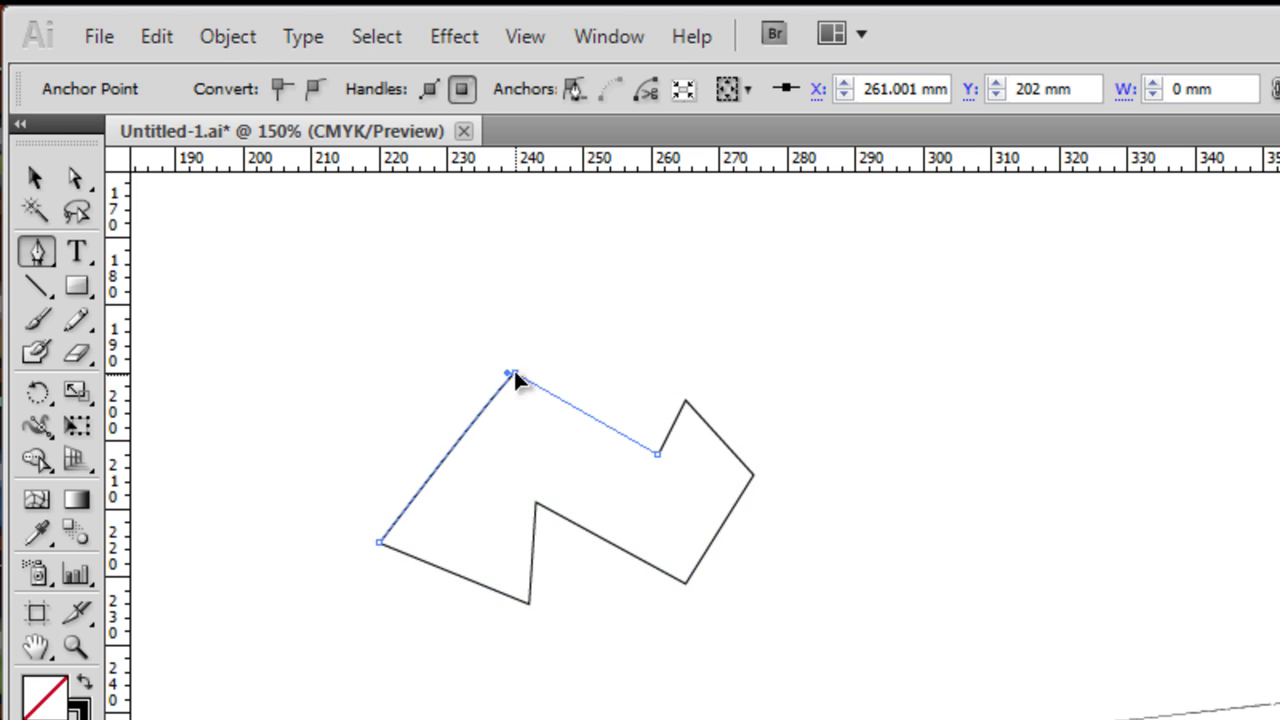
Step: Select the whole polygon as one object with the Selection tool and clear the selection again
left_click(30, 184)
left_click(262, 275)
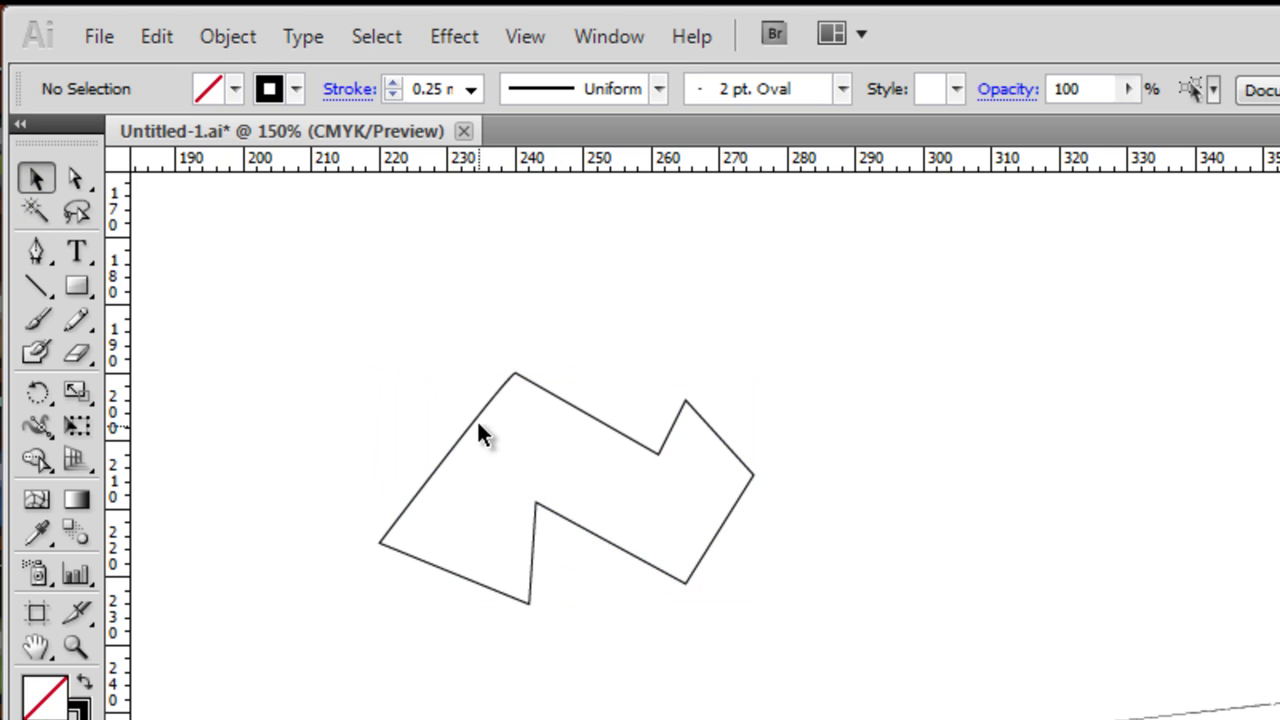
left_click(480, 406)
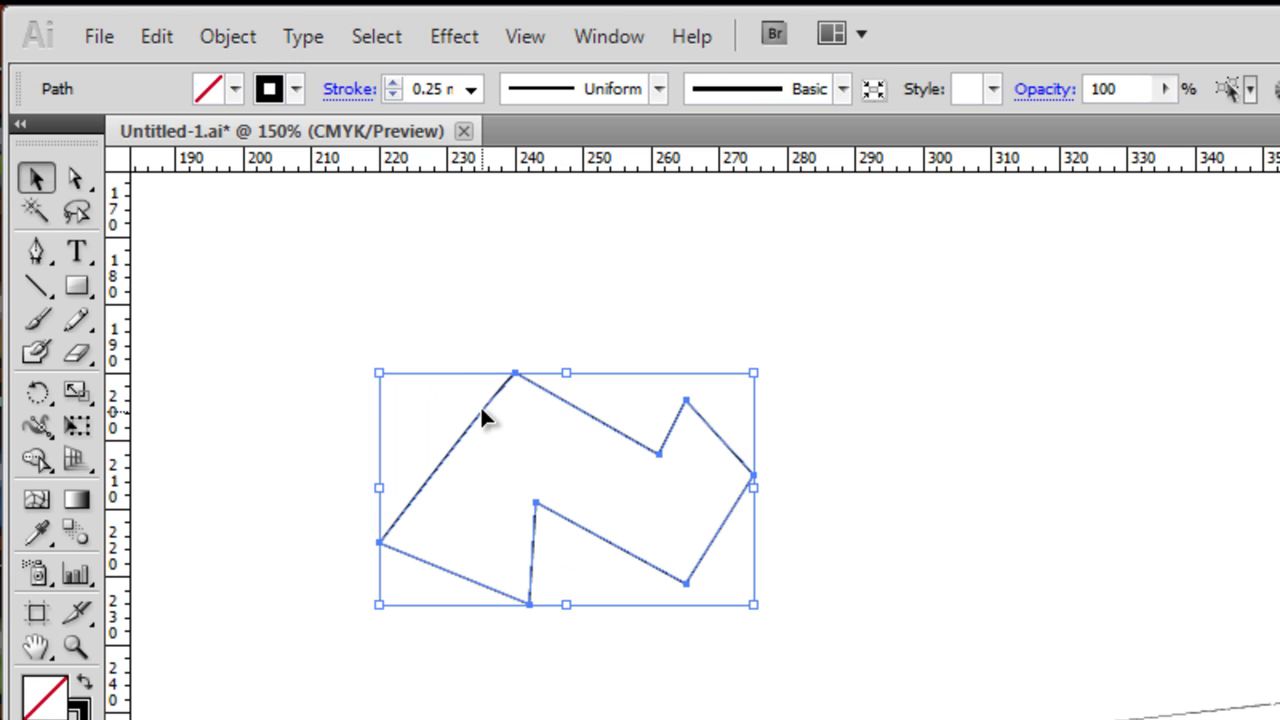
left_click(442, 355)
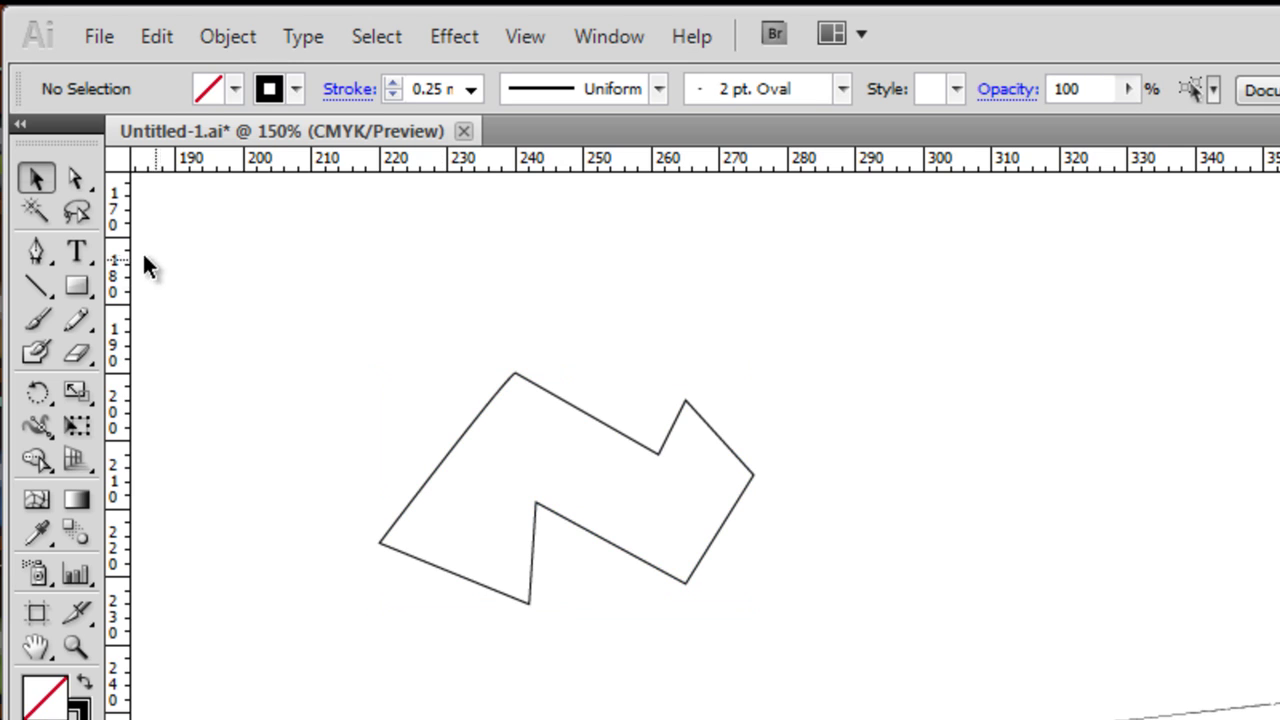
Step: With the Direct Selection tool, shift the polygon's lower-left edge outward and move its leftmost anchor to about X 230 mm, Y 213 mm
left_click(75, 184)
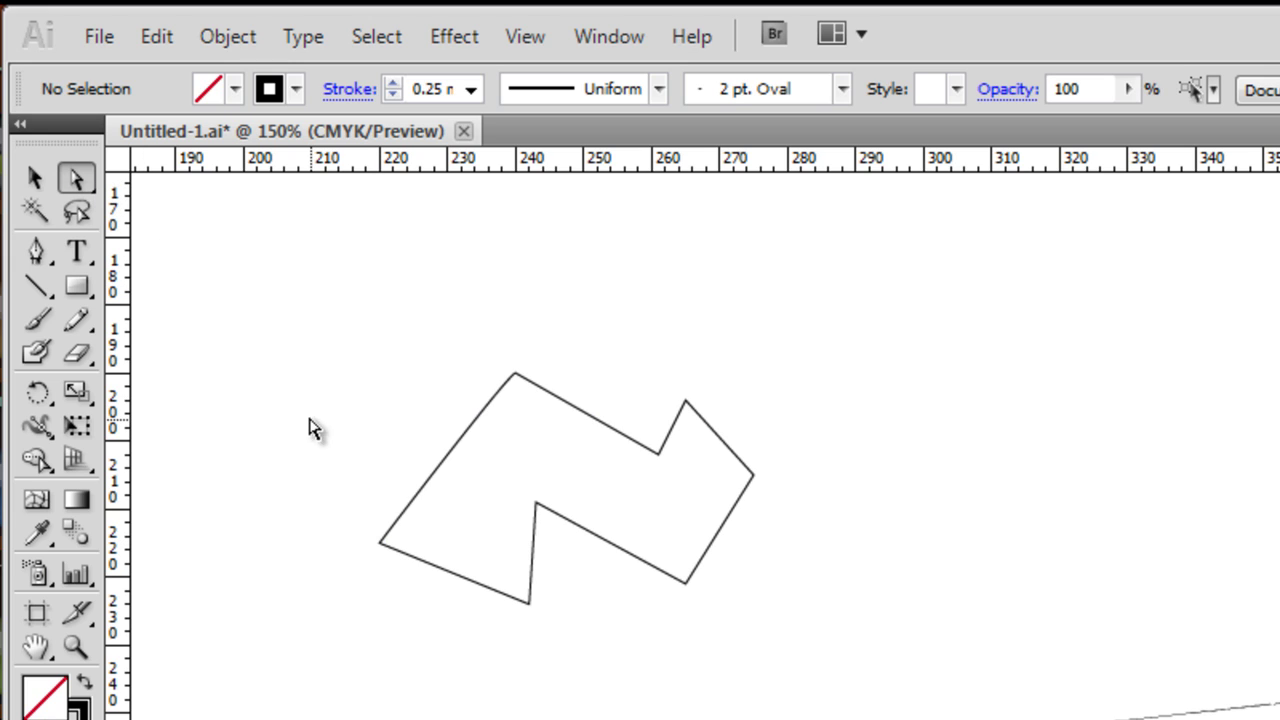
left_click(431, 568)
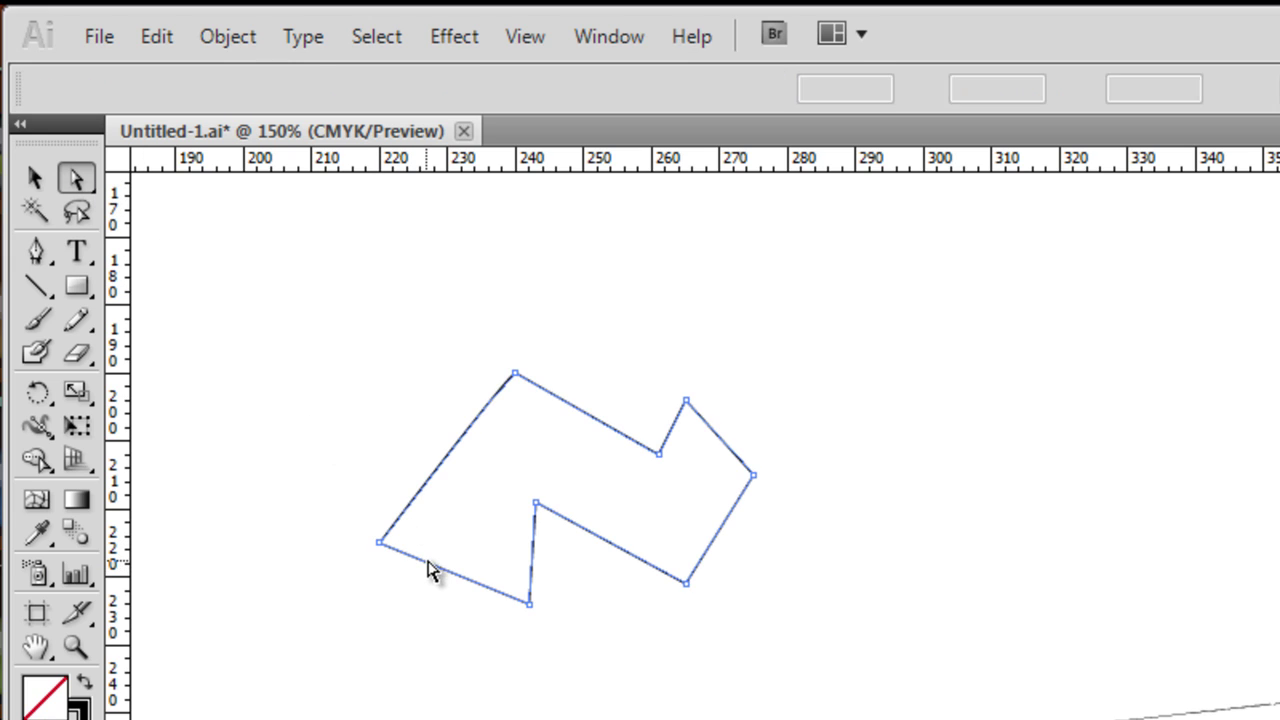
left_click_drag(432, 567, 408, 593)
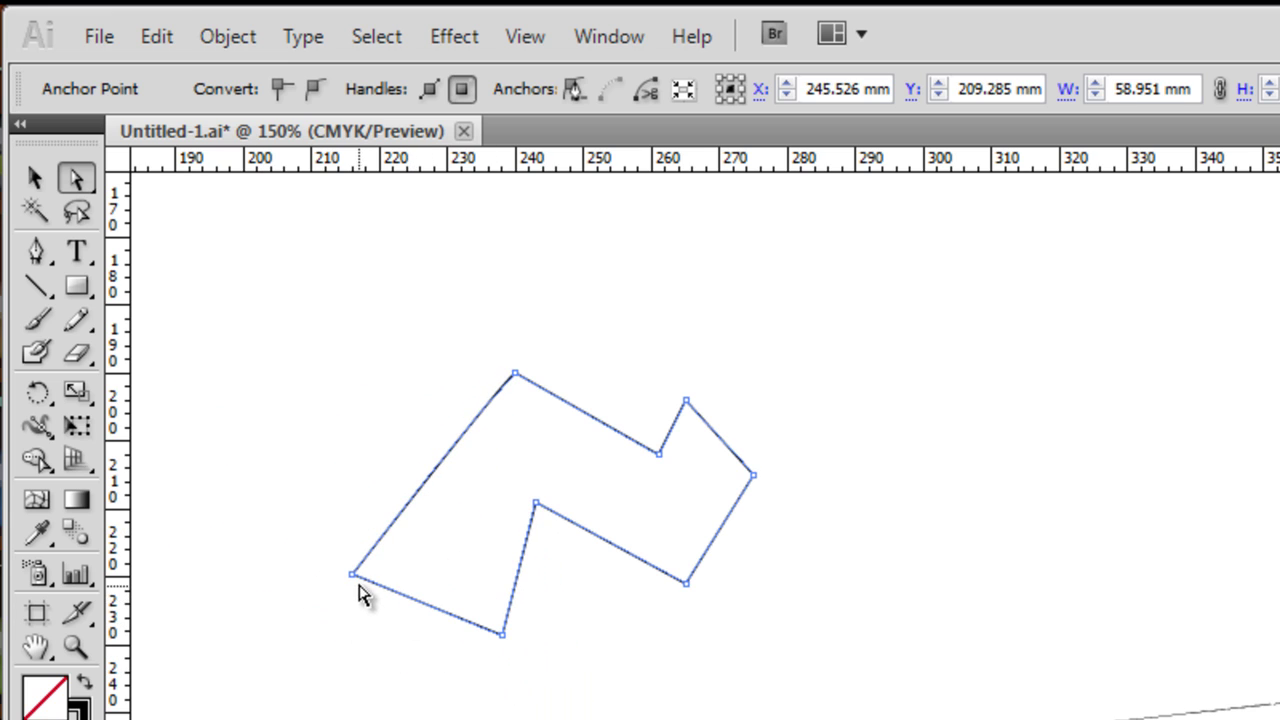
left_click(355, 612)
left_click(354, 576)
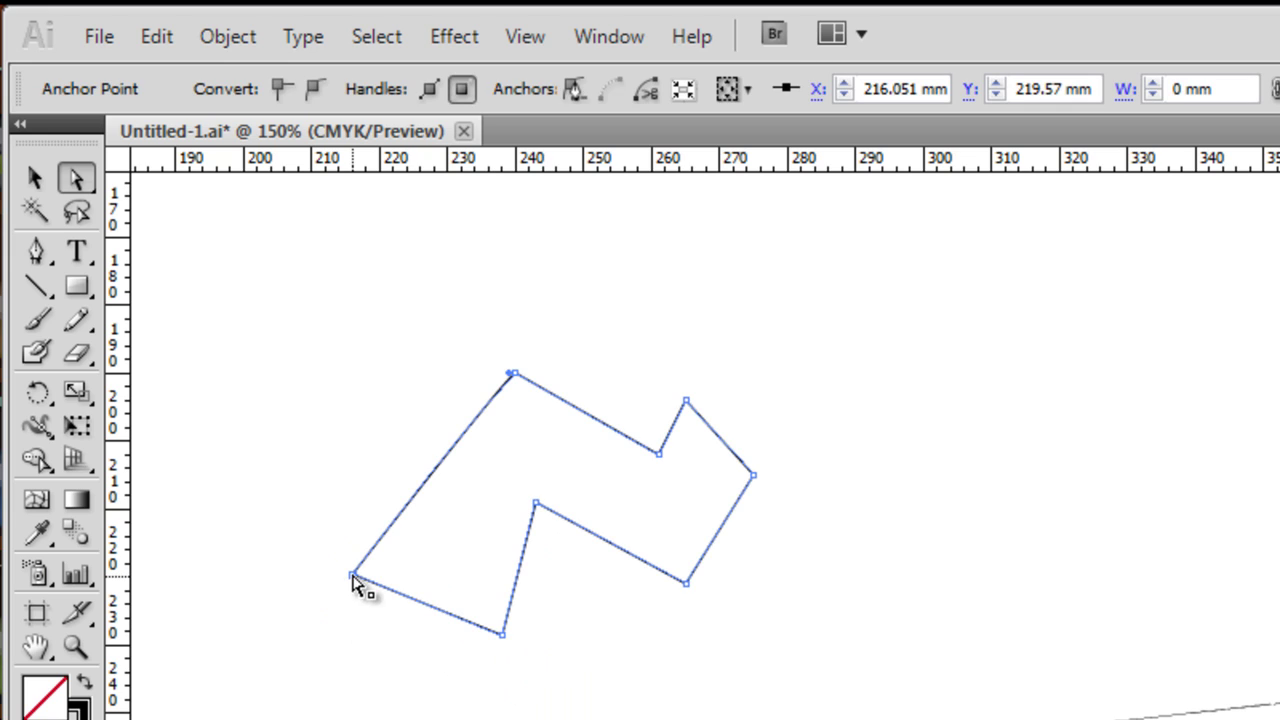
left_click_drag(390, 575, 448, 529)
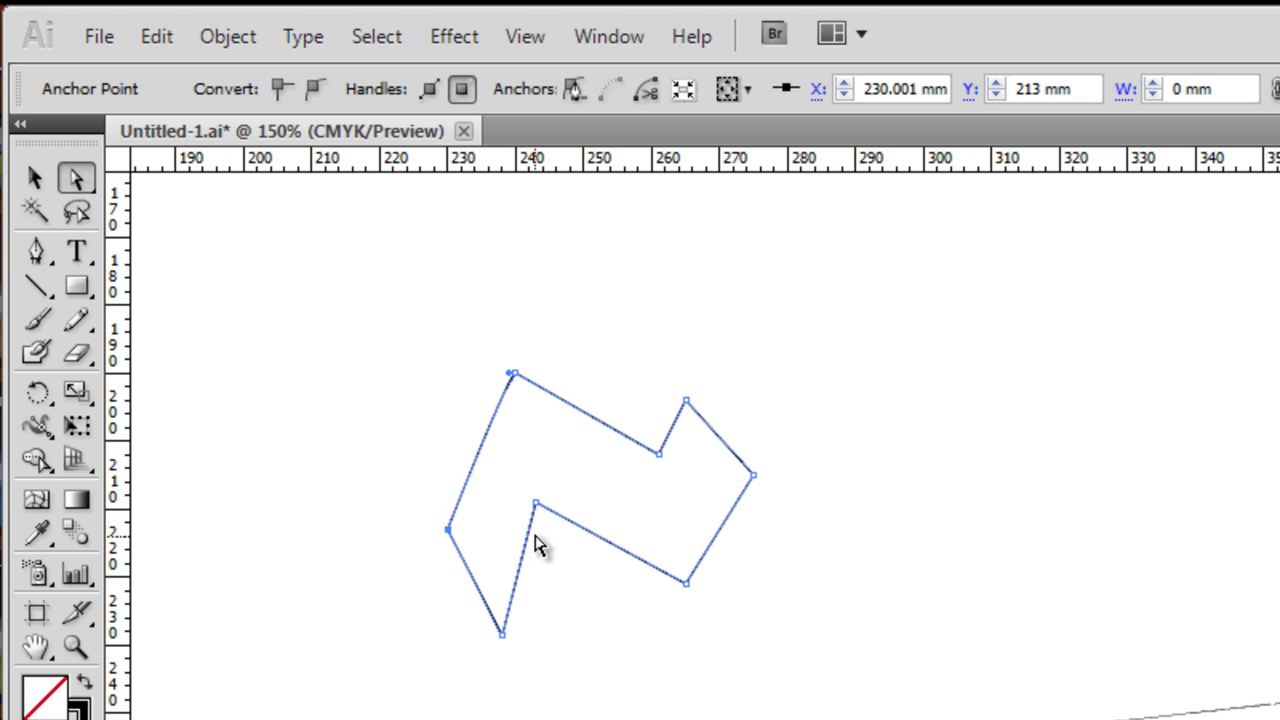
Step: Move the polygon's leftmost and lower-right anchors together about 8 mm left, and its rightmost anchor about 8 mm down
left_click(685, 588, "shift")
left_click_drag(685, 591, 633, 593)
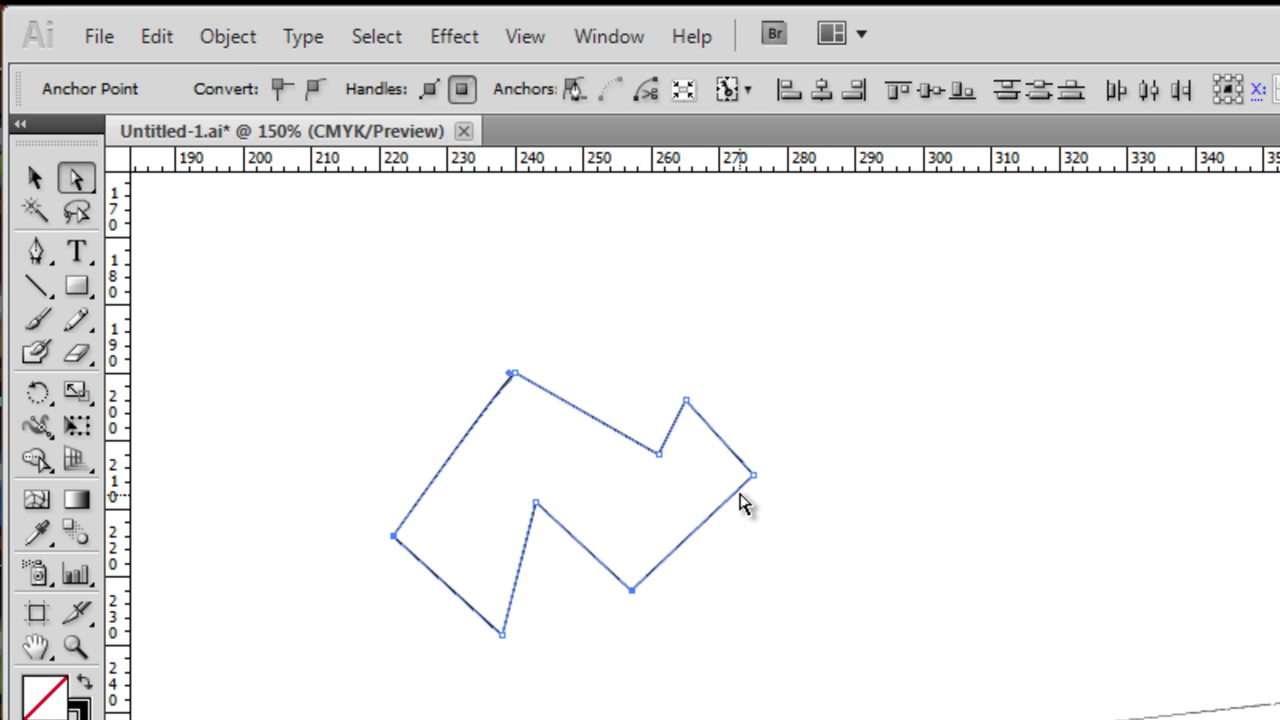
left_click_drag(755, 477, 757, 535)
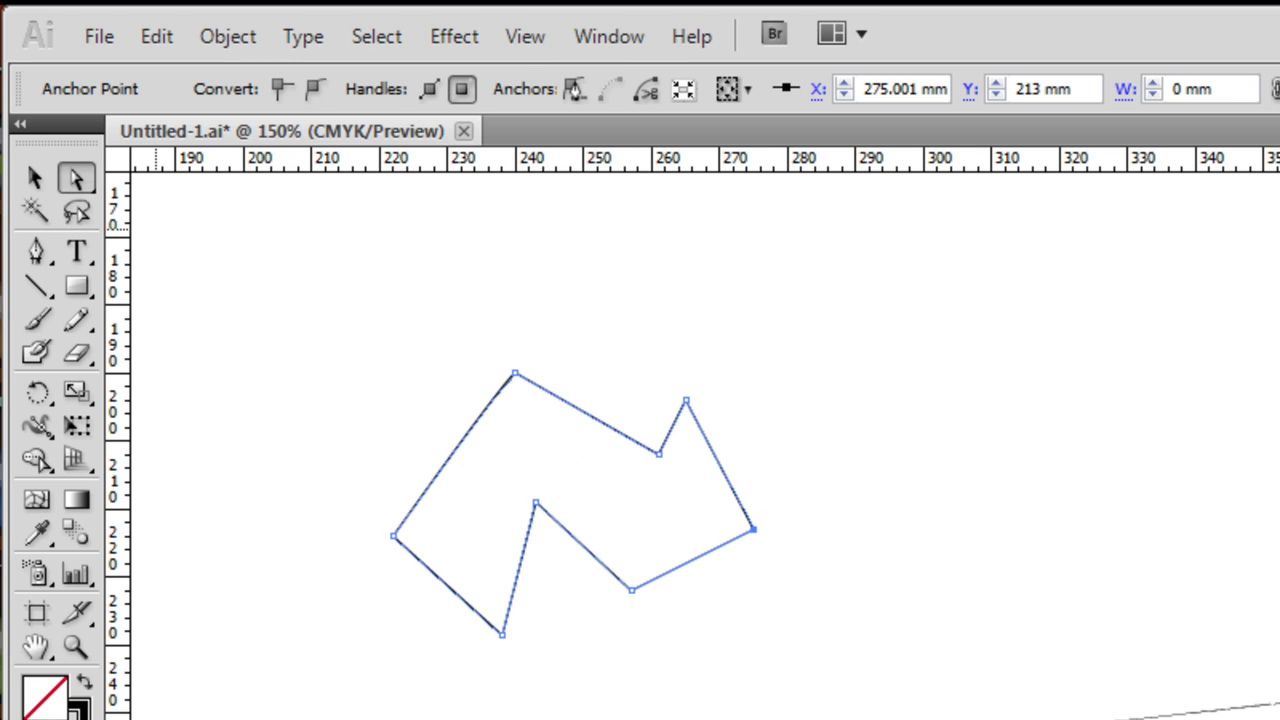
Step: Fill the reshaped polygon with solid red, and delete the polygon from the artboard
left_click(35, 177)
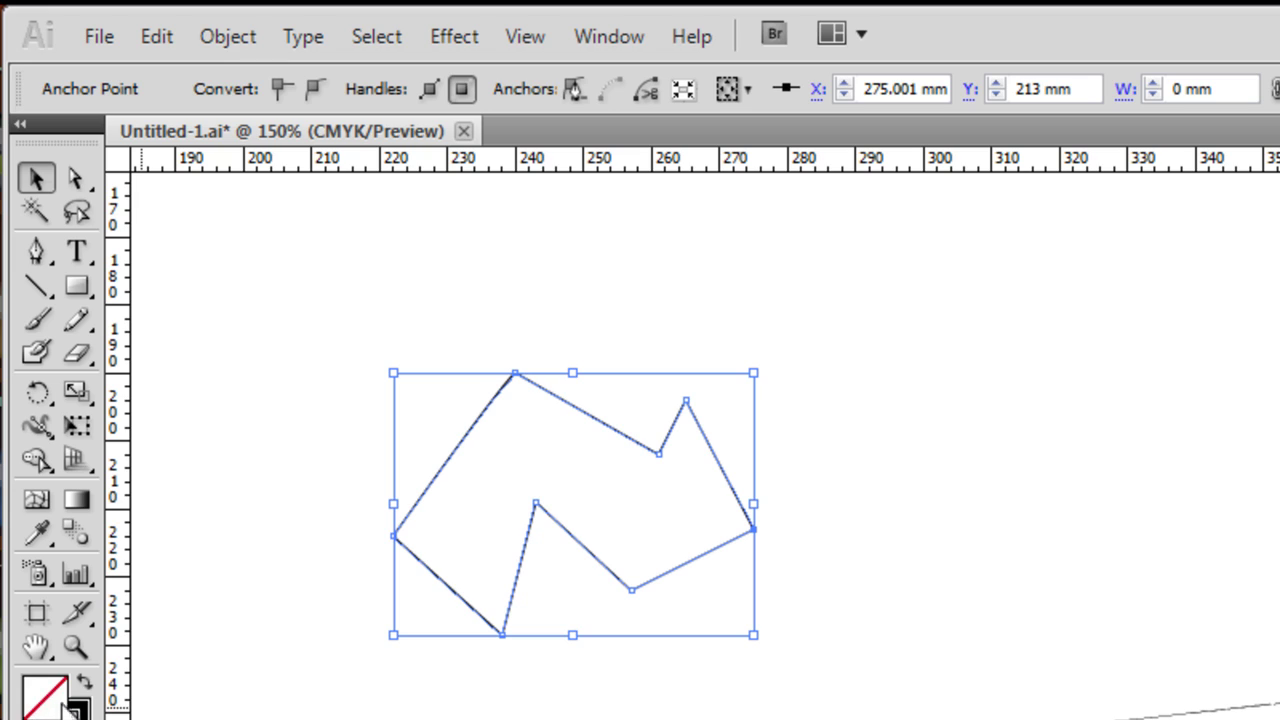
left_click(92, 713)
key("ctrl+shift+a")
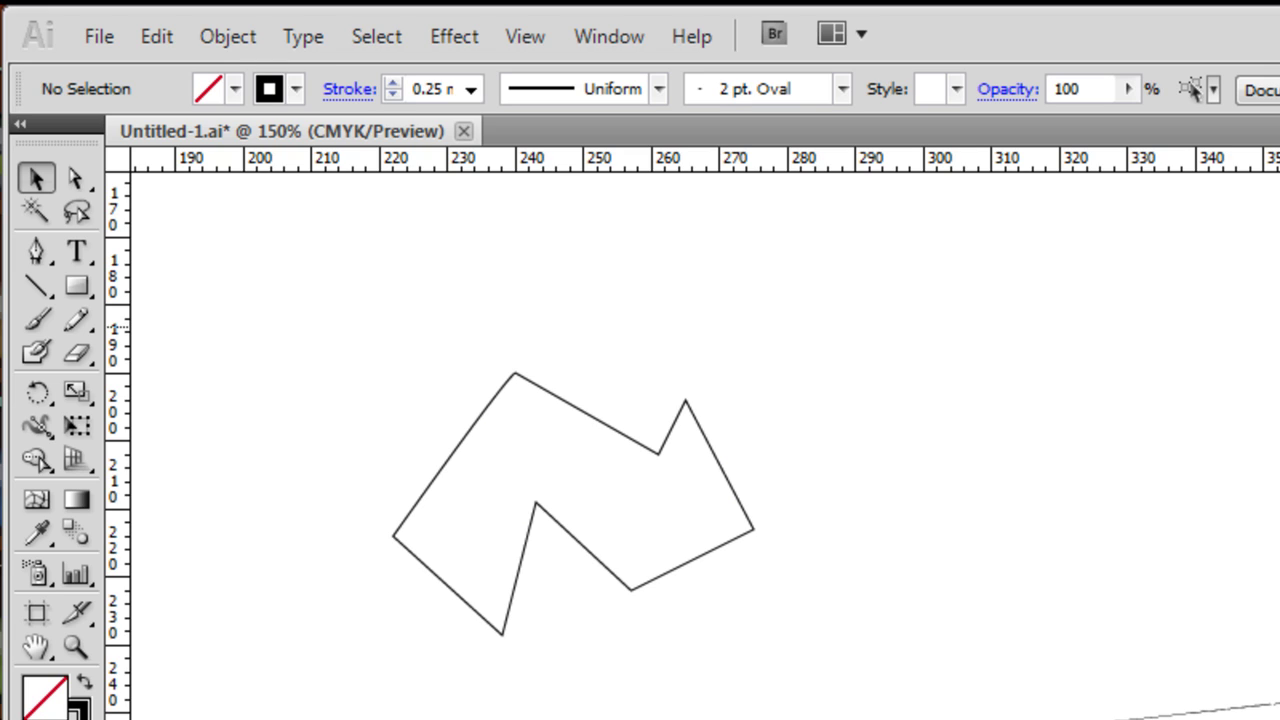
key("comma")
left_click(633, 440)
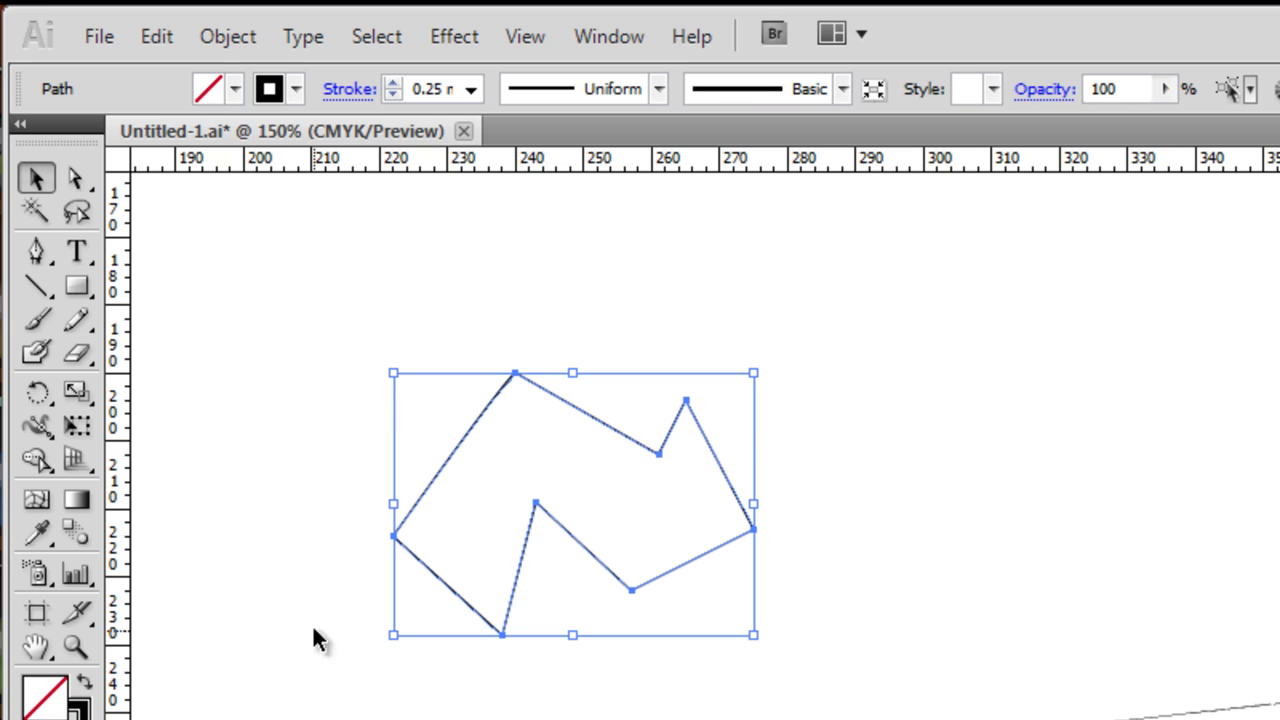
key("comma")
left_click(853, 410)
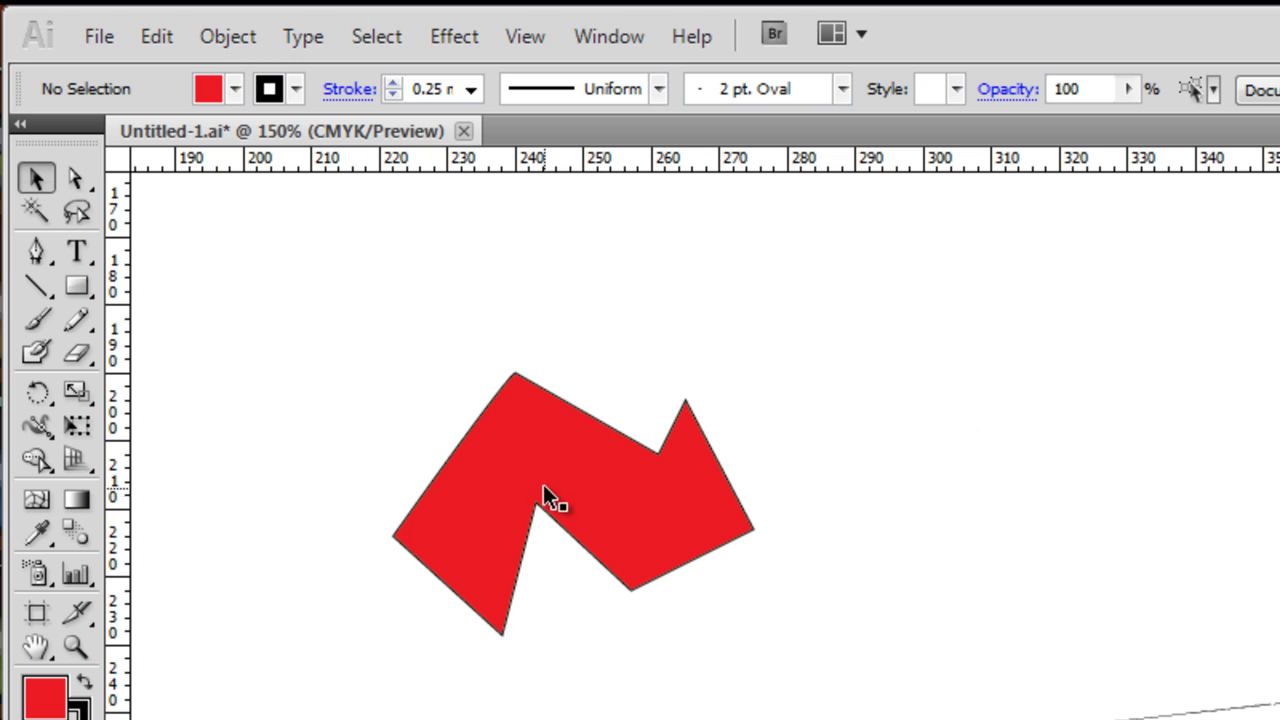
left_click(579, 497)
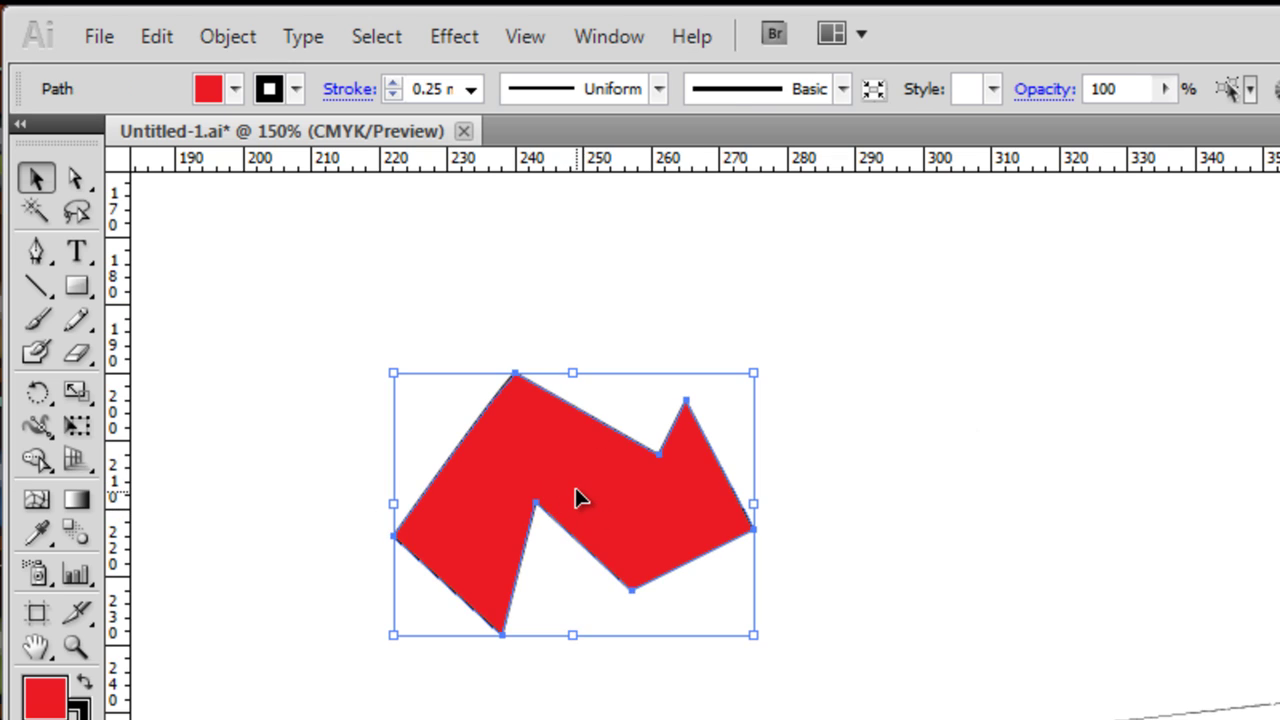
key("Delete")
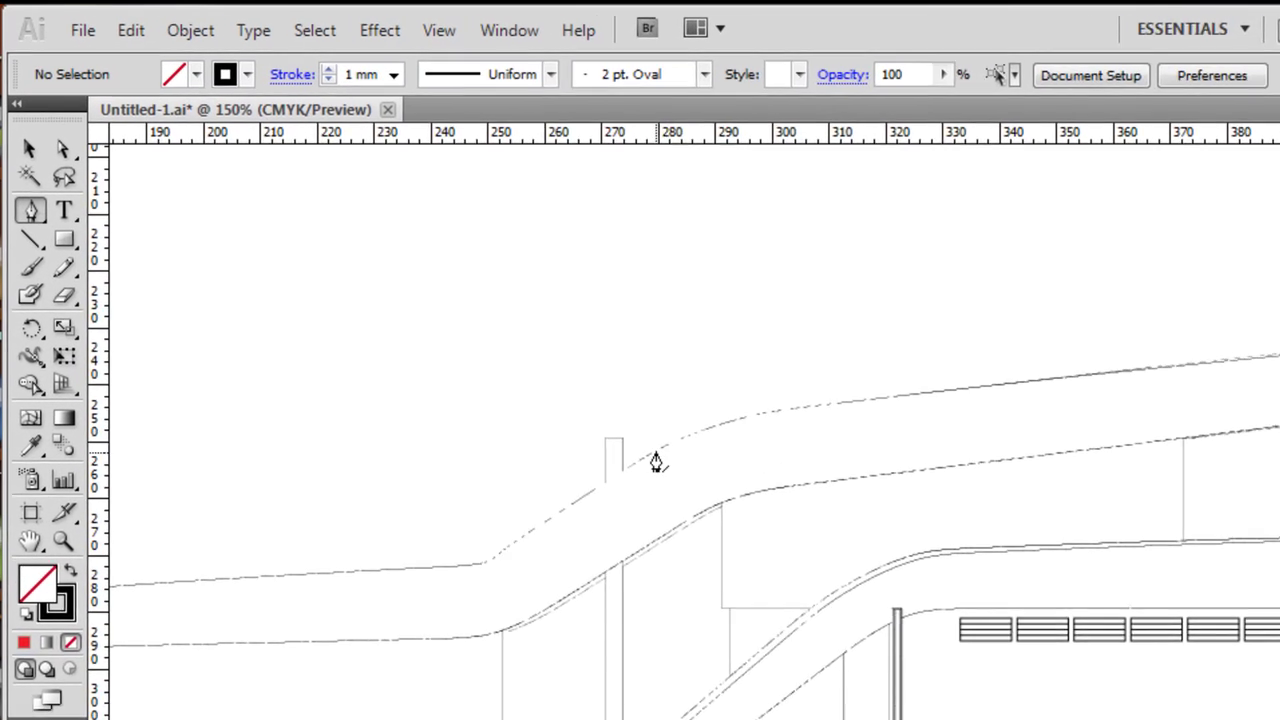
Step: Draw a diagonal line about 30 mm long above the roofline and extend its lower end with a curved Pen segment to about X 251 mm, Y 236 mm
left_click(46, 282)
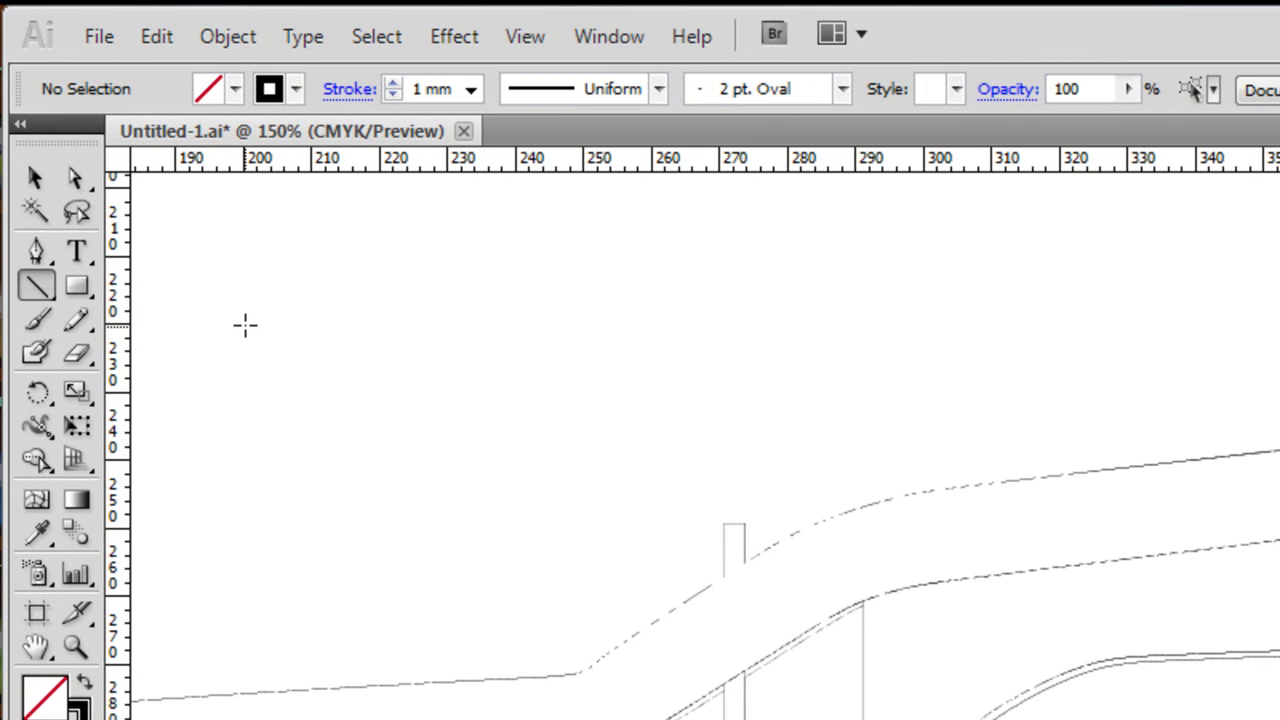
left_click_drag(277, 330, 451, 447)
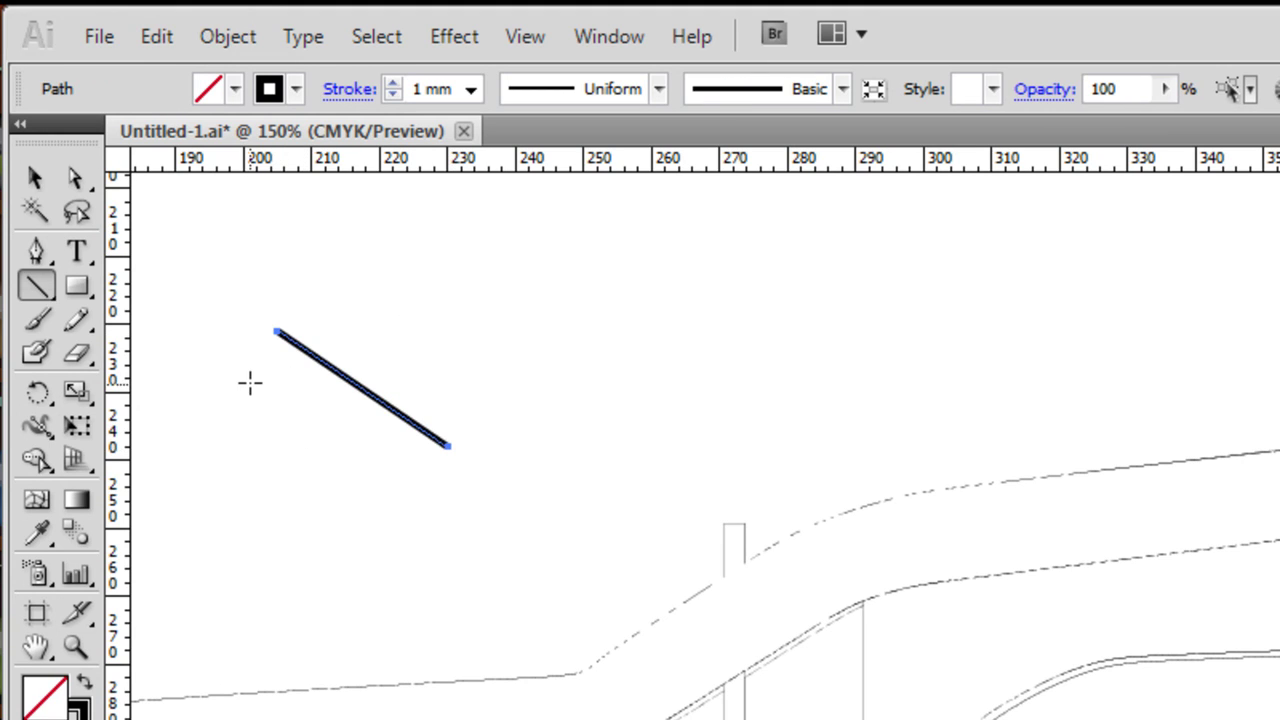
left_click(36, 250)
left_click(448, 448)
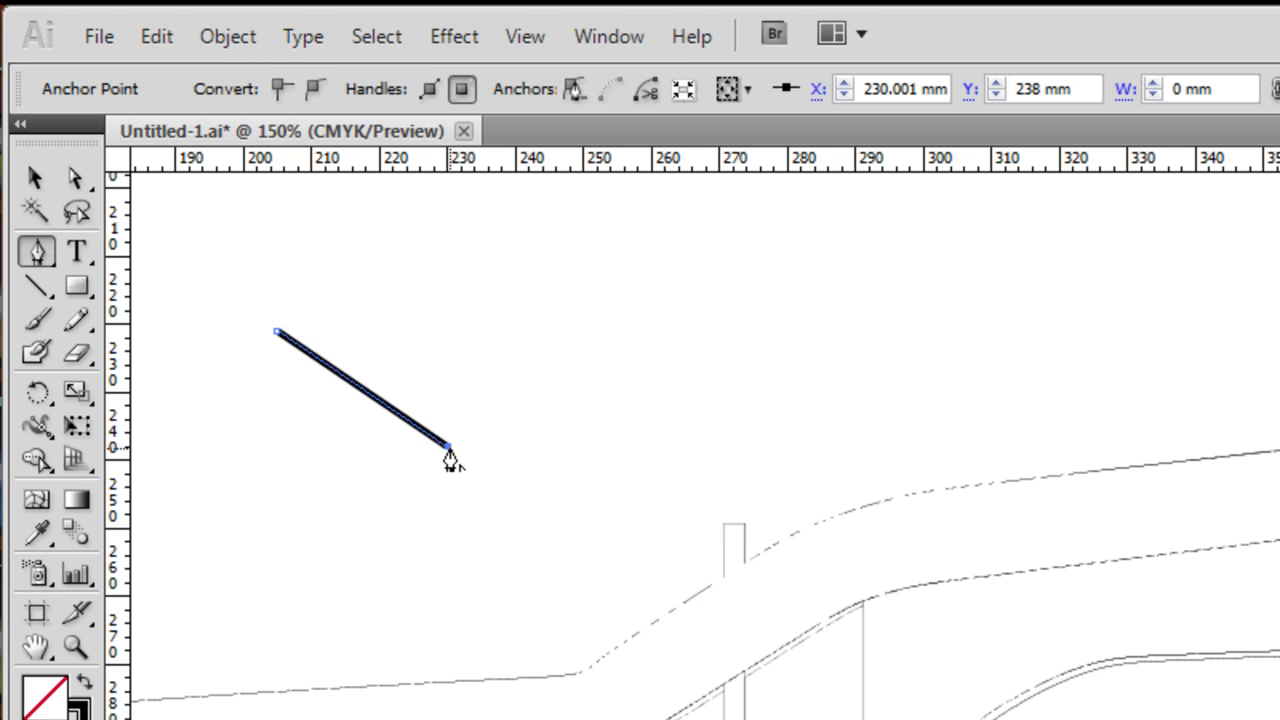
left_click_drag(590, 432, 658, 360)
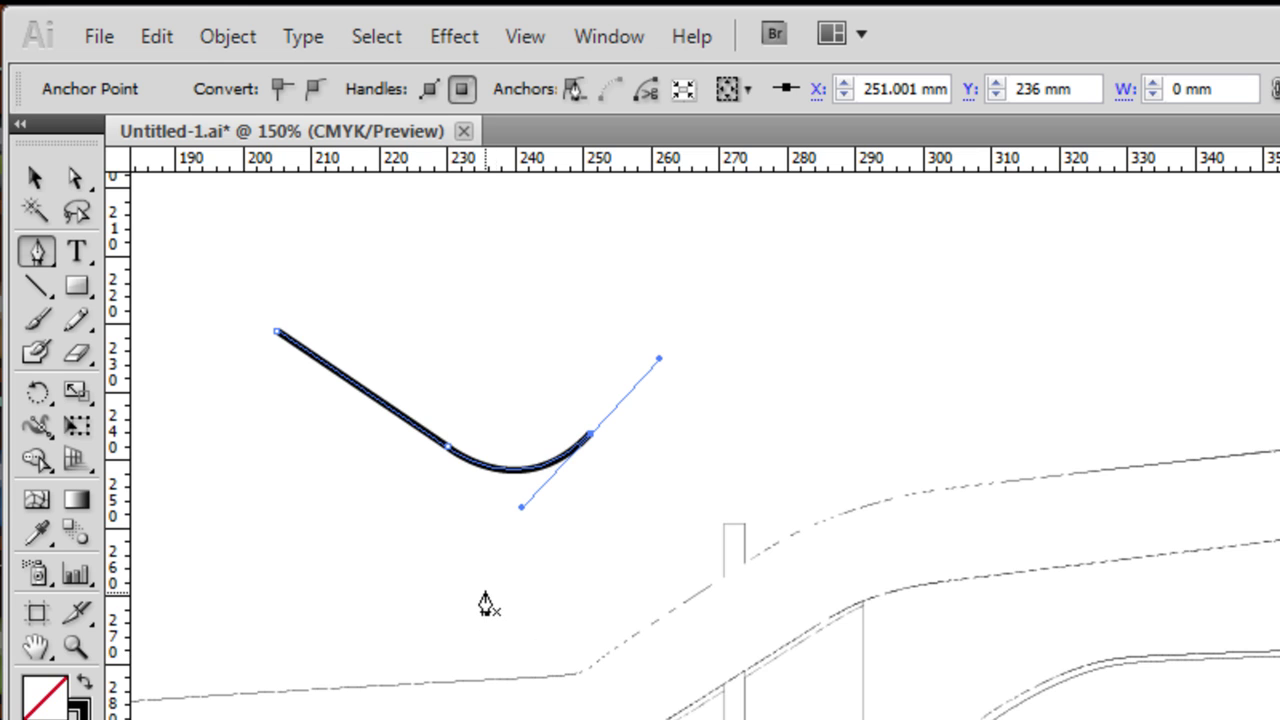
Step: Connect two neighbouring dashes of the sloping roofline with a straight Pen segment and check that they select as one path
scroll(690, 652, "up", 1)
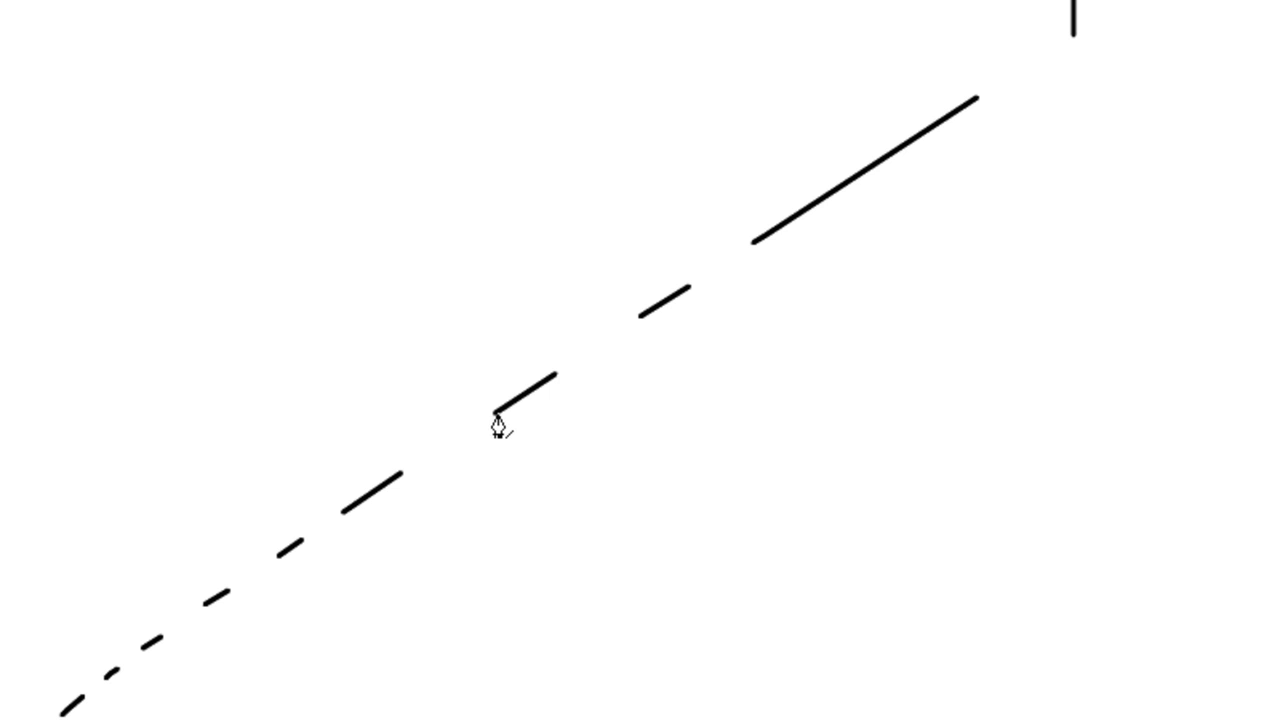
left_click(497, 413)
left_click(401, 473)
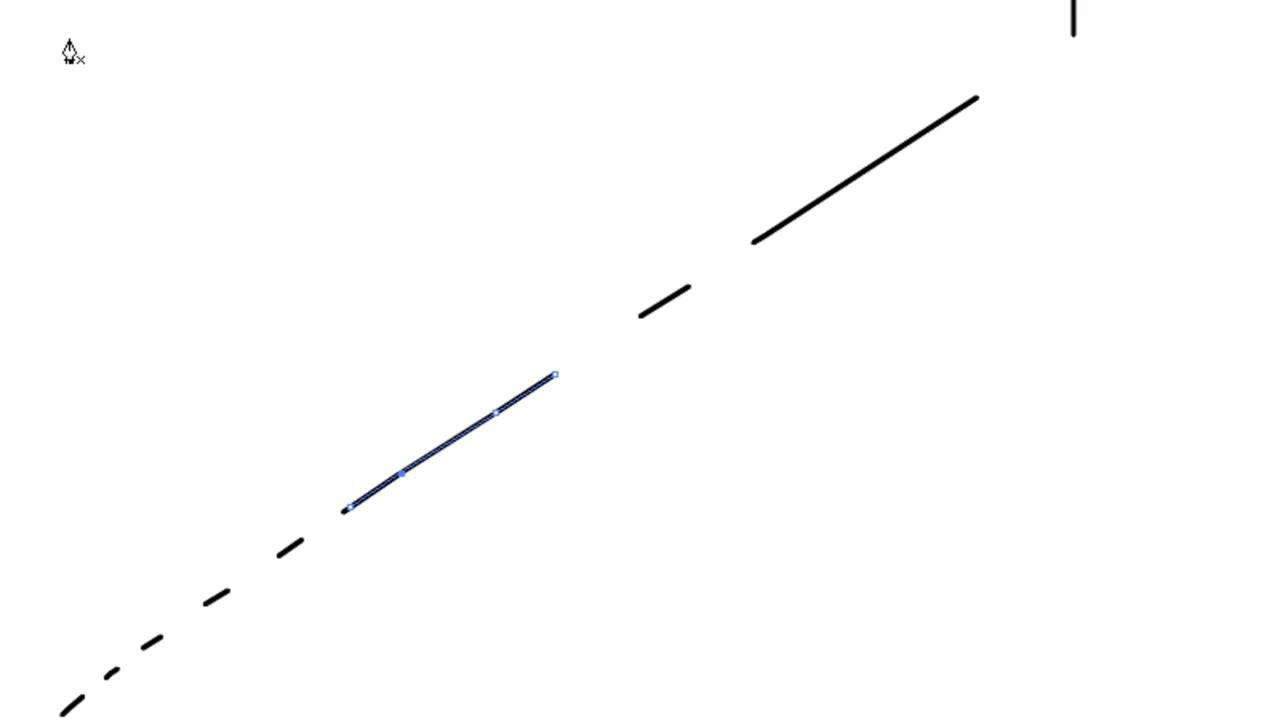
key("v")
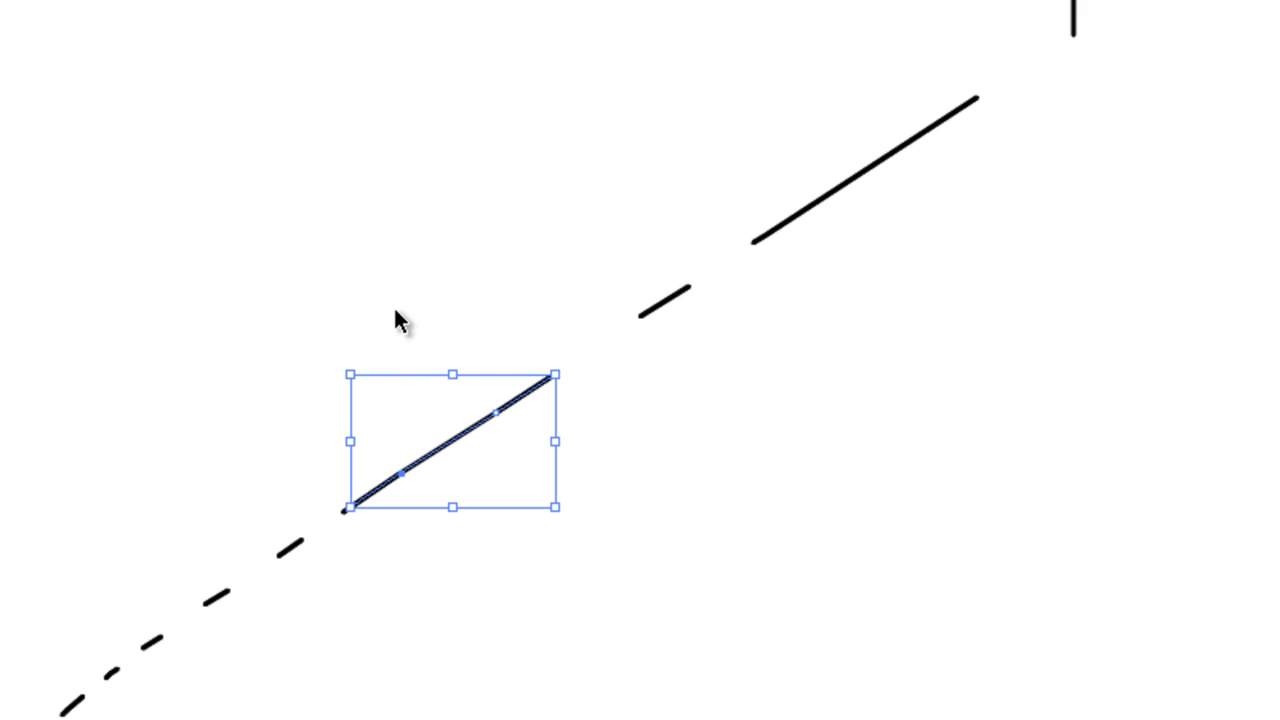
left_click(391, 323)
left_click(457, 436)
left_click(298, 229)
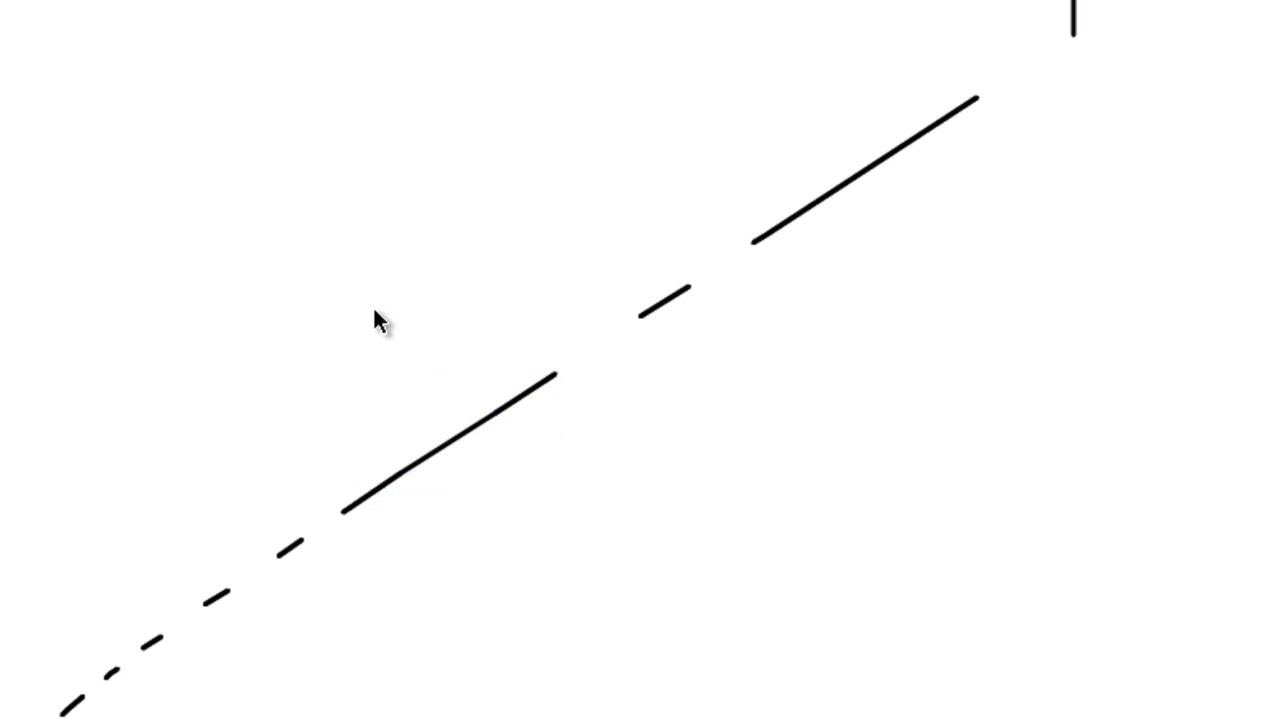
scroll(372, 305, "down", 6)
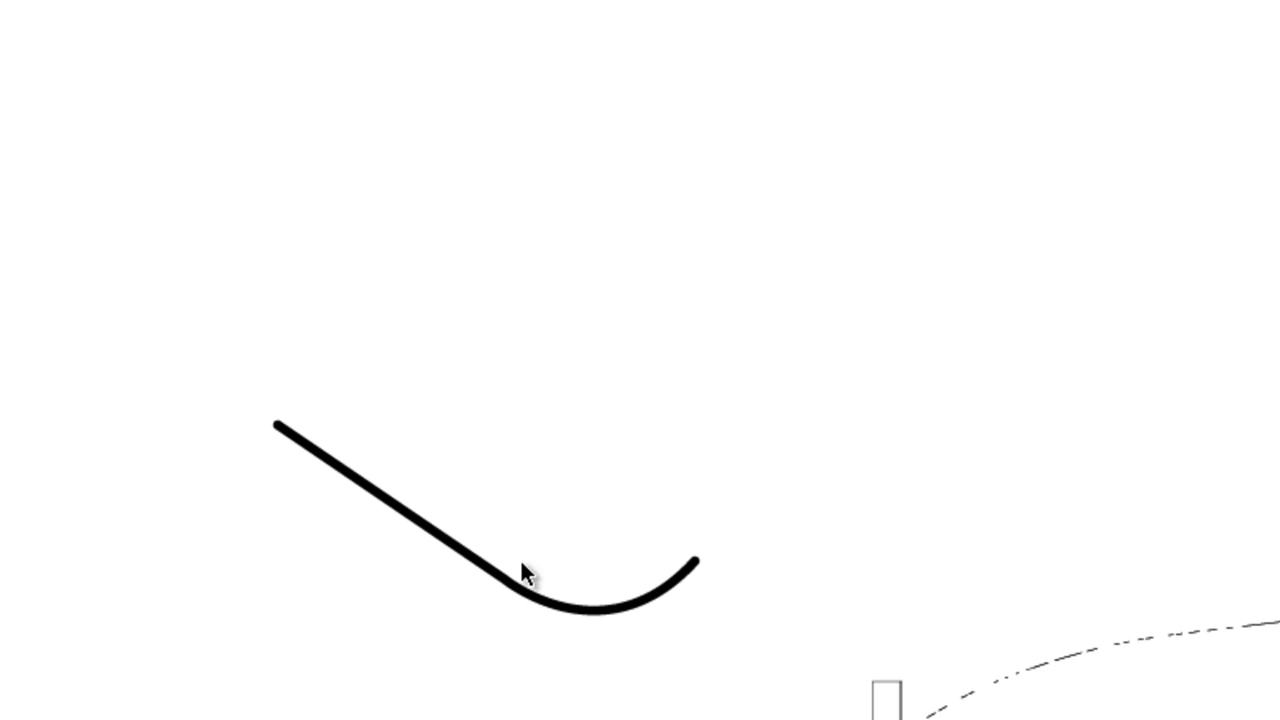
Step: Delete the practice path made of a diagonal line and a curved segment above the roofline
left_click_drag(449, 383, 403, 433)
key("Delete")
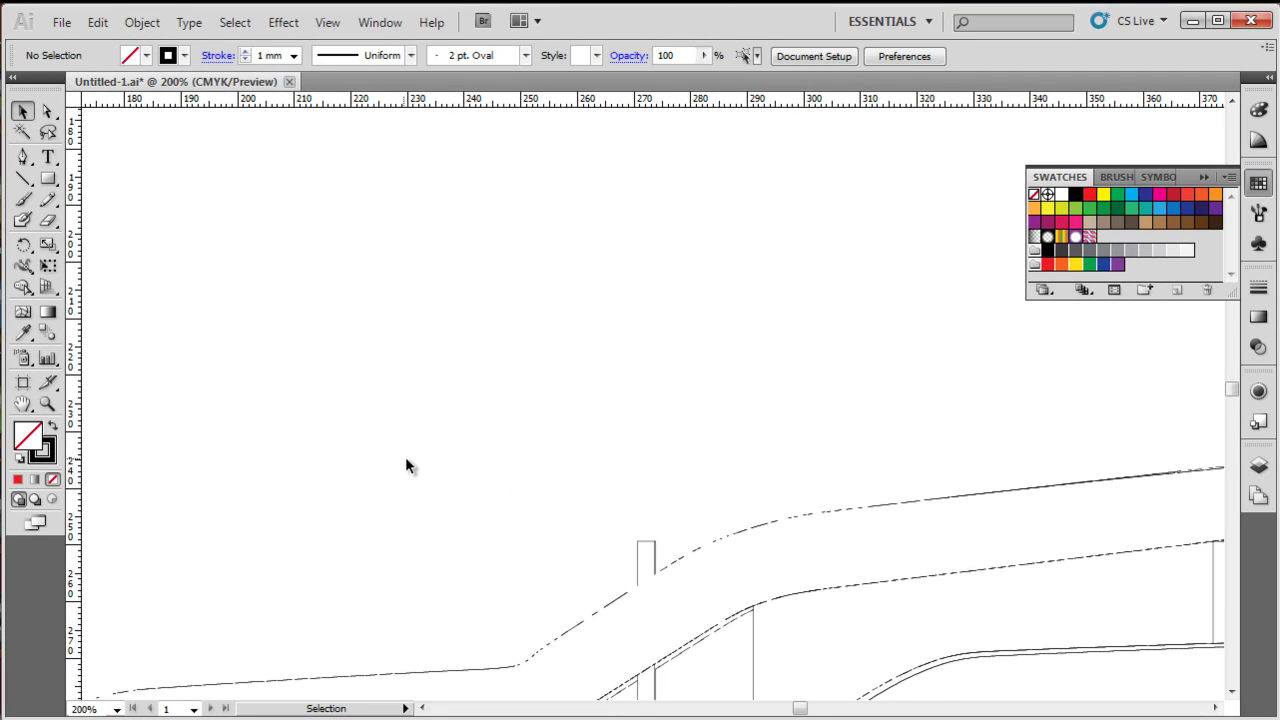
Step: Draw a Pen path above the upper roofline, curving through about X 303 mm, Y 226 mm and X 273 mm, Y 234 mm to X 248 mm, Y 251 mm
scroll(321, 373, "down", 1)
scroll(362, 271, "down", 2)
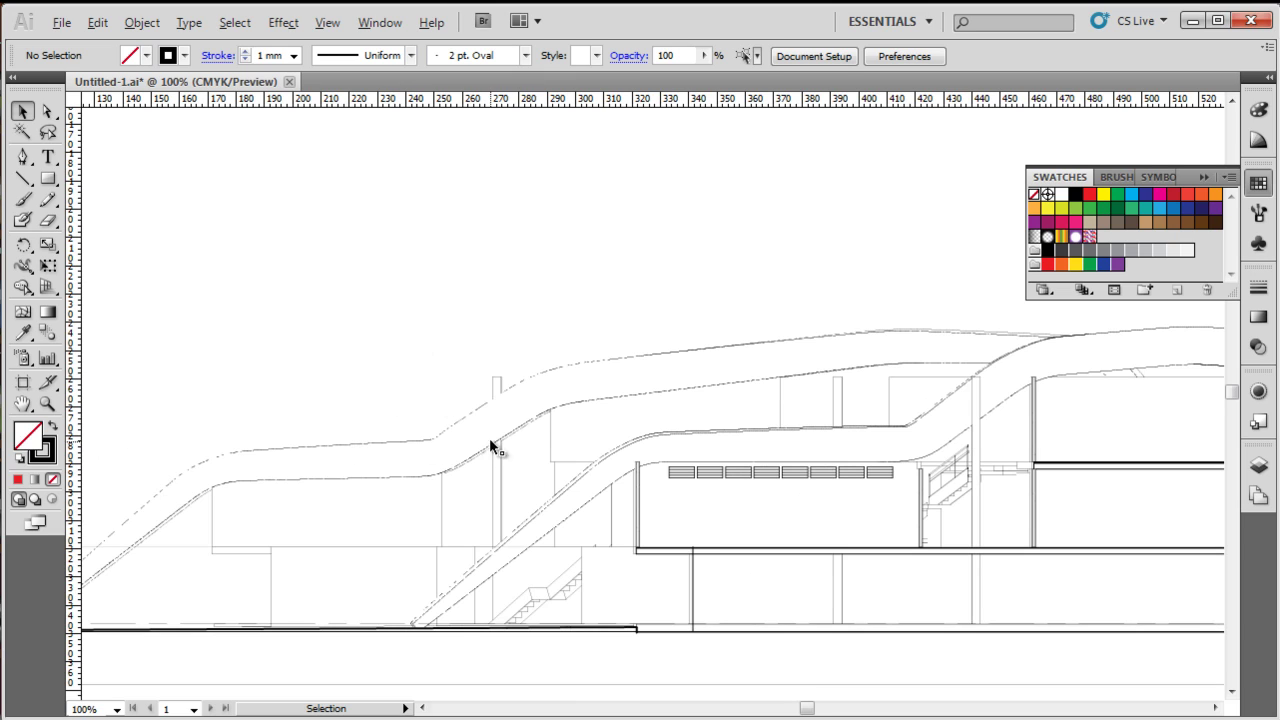
scroll(180, 347, "up", 1)
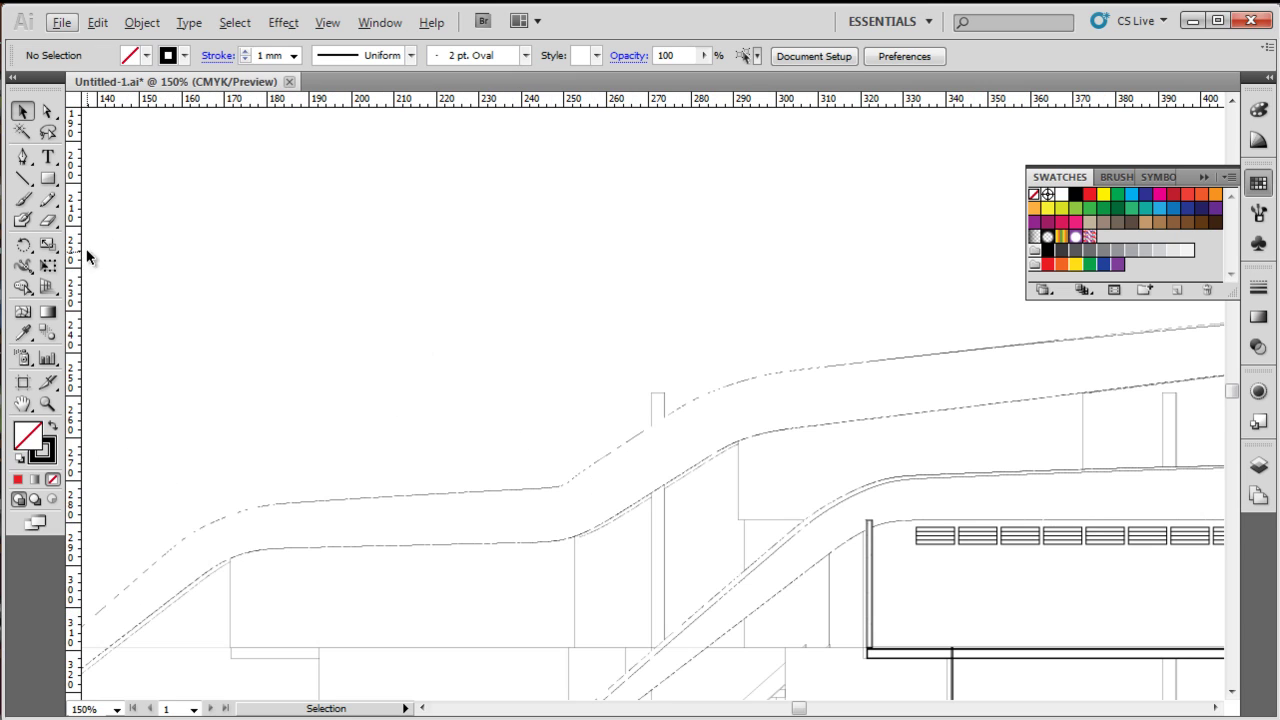
left_click(24, 158)
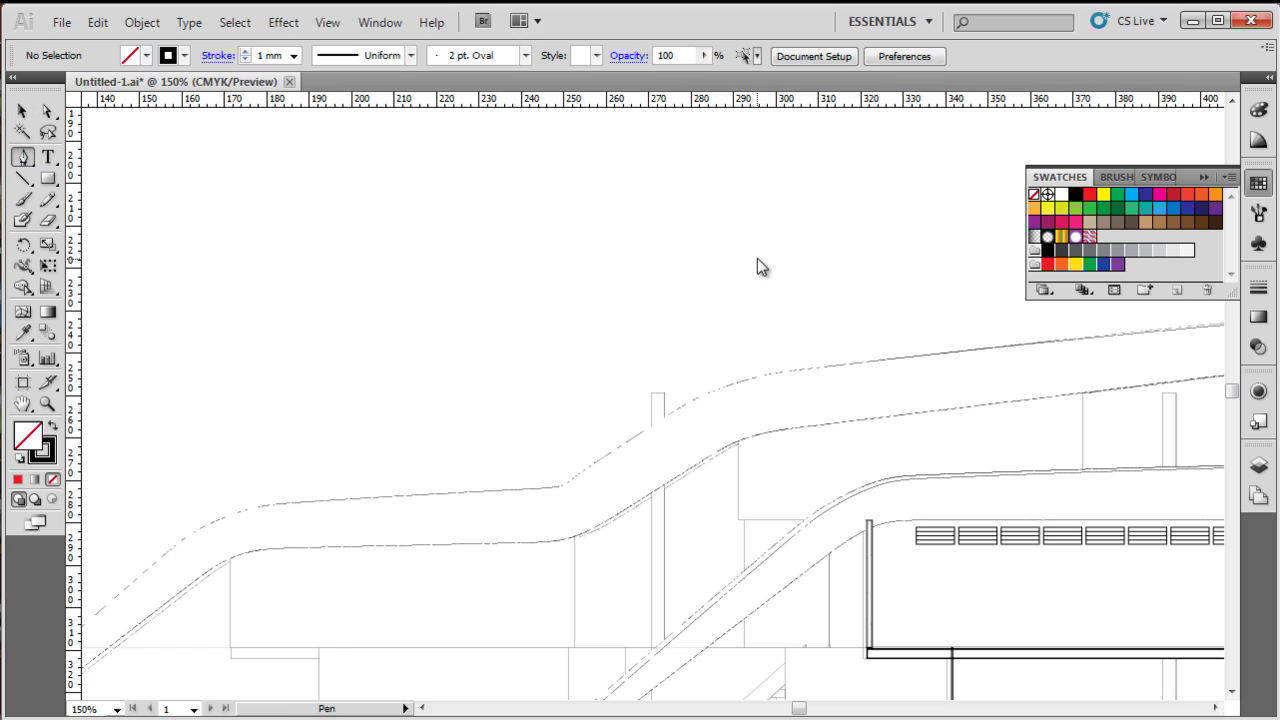
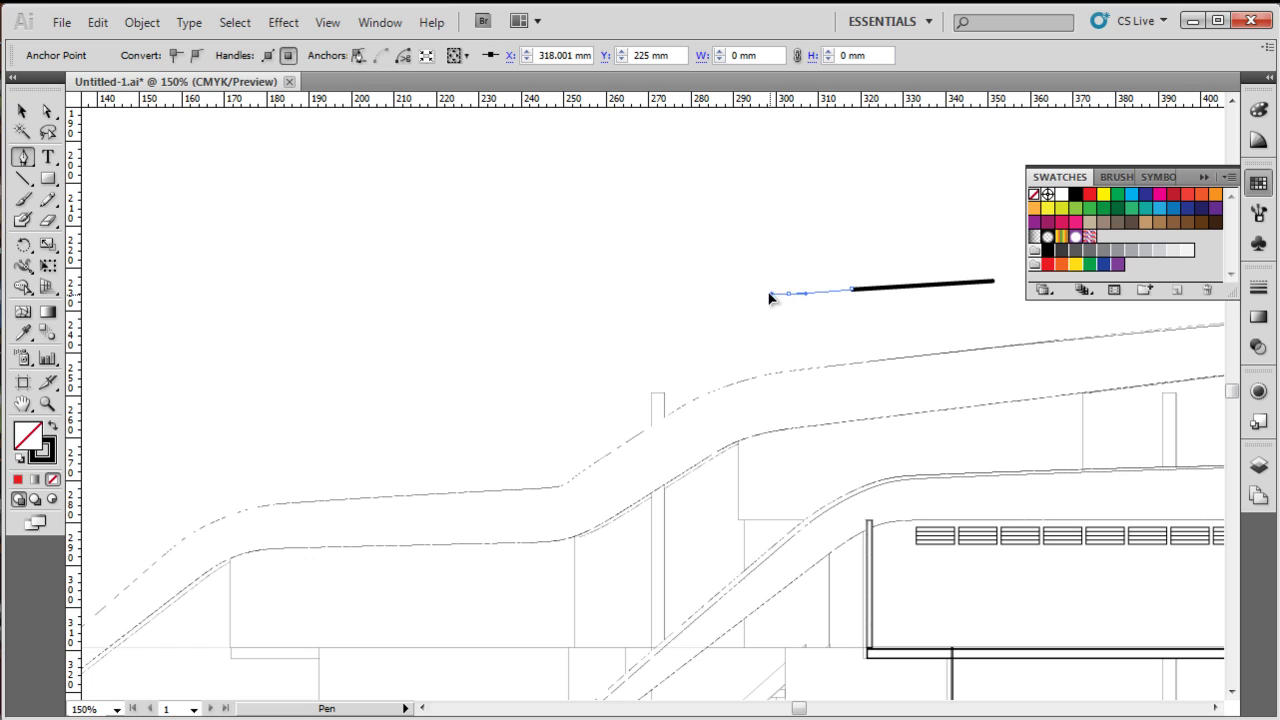
left_click_drag(767, 302, 770, 301)
left_click_drag(770, 298, 766, 300)
left_click(660, 327)
left_click_drag(661, 331, 625, 355)
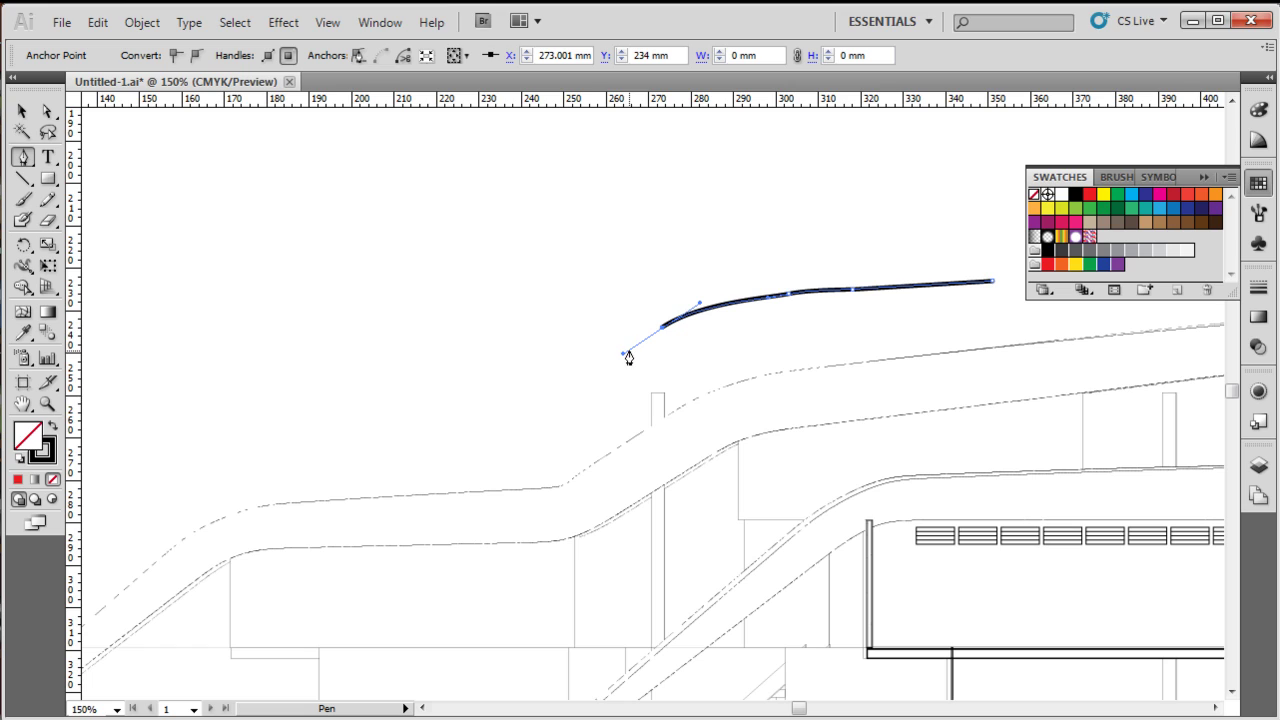
left_click(555, 399)
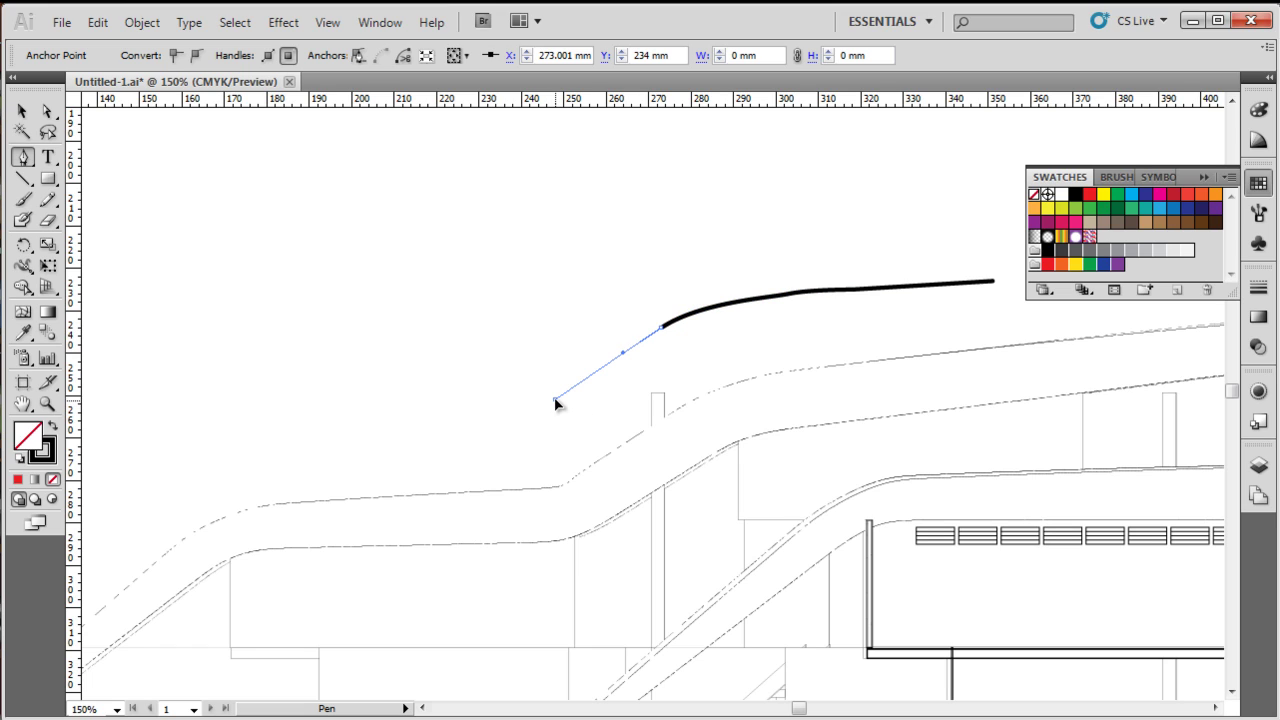
key("alt")
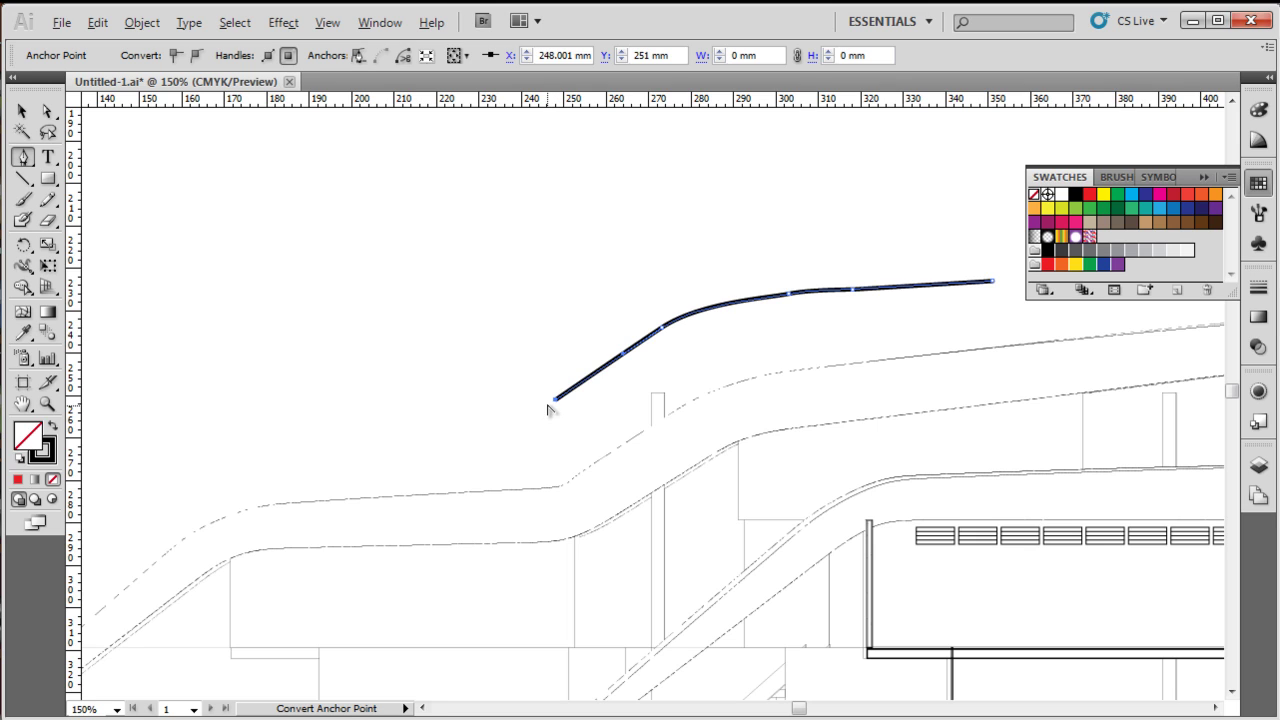
scroll(548, 408, "up", 3)
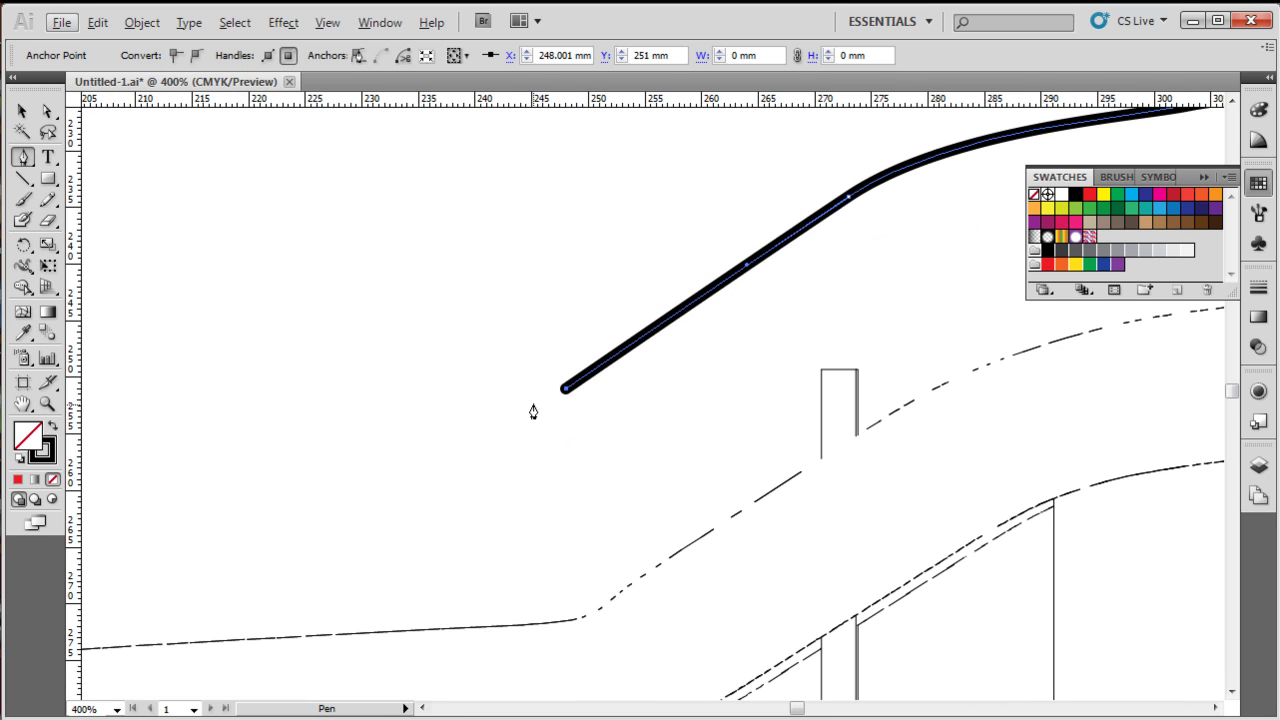
left_click(528, 408, "ctrl")
left_click_drag(531, 412, 528, 413)
key("ctrl")
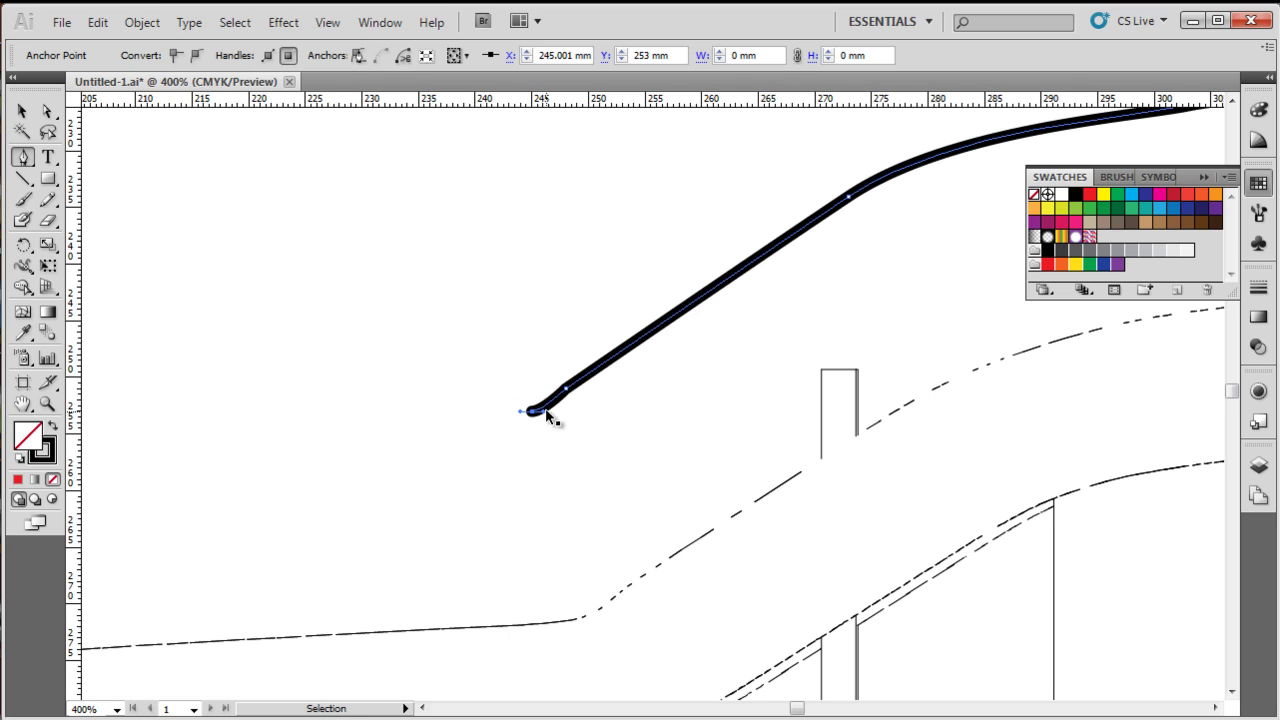
left_click_drag(507, 411, 478, 415)
key("ctrl+z")
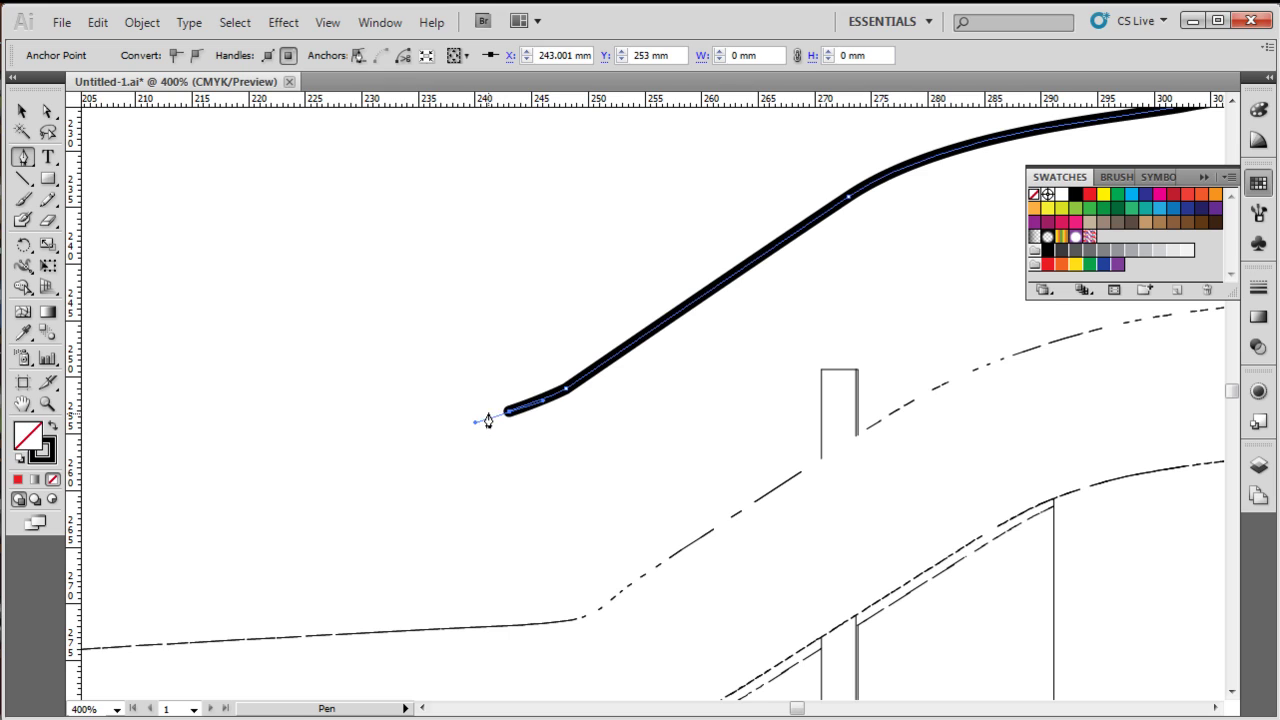
key("ctrl")
Step: Extend the path with a small bend at about X 244 mm, Y 253 mm, a straight segment to X 217 mm, Y 255 mm and a smooth anchor near X 181 mm
left_click_drag(519, 410, 506, 412)
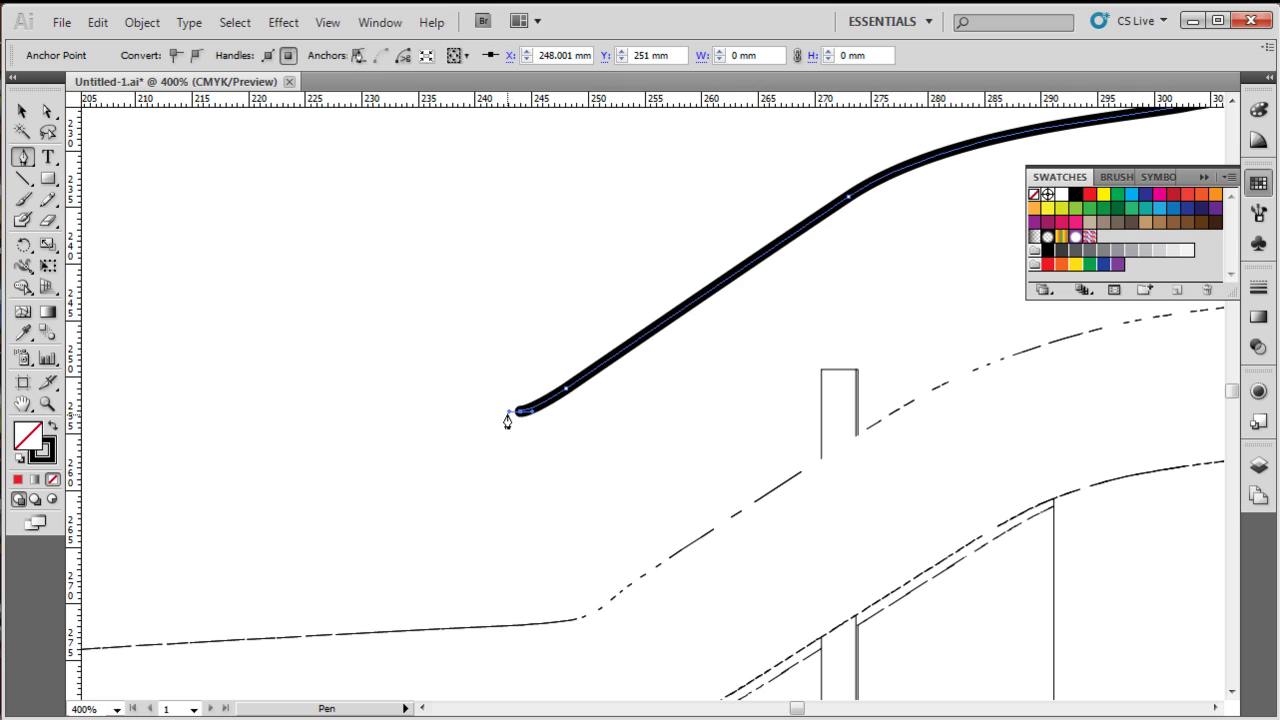
left_click(213, 436)
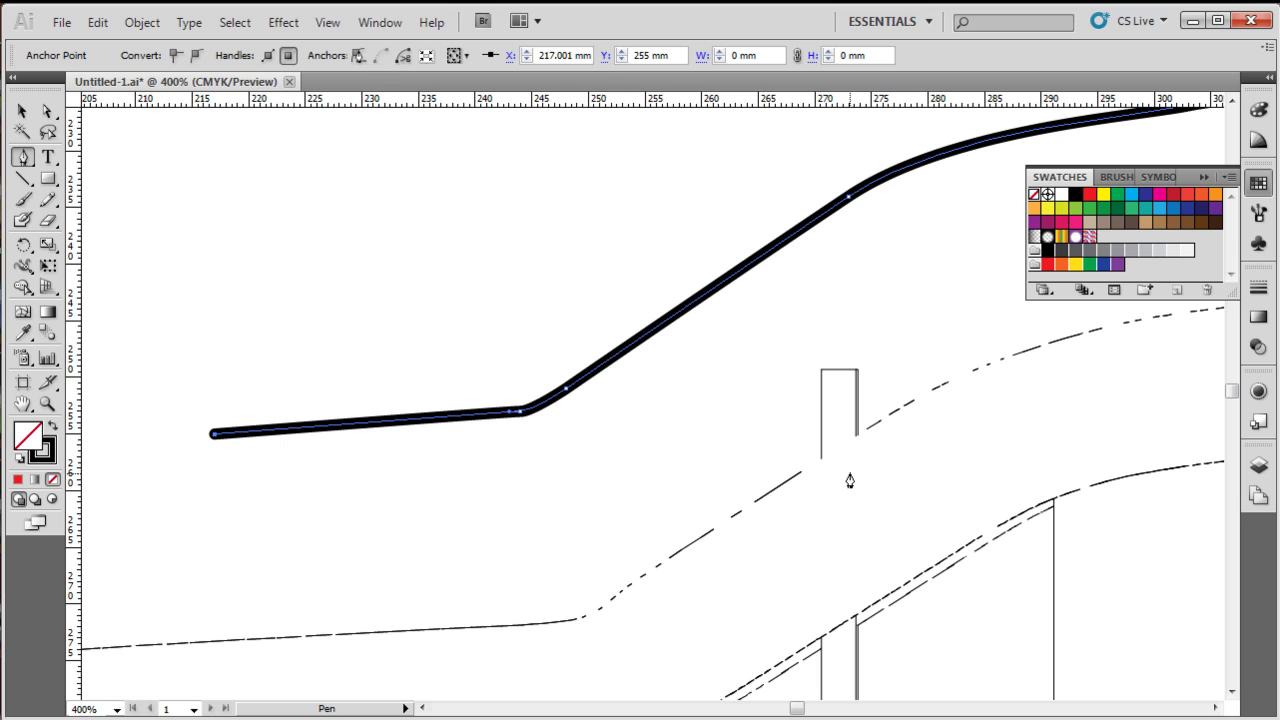
scroll(880, 490, "down", 2)
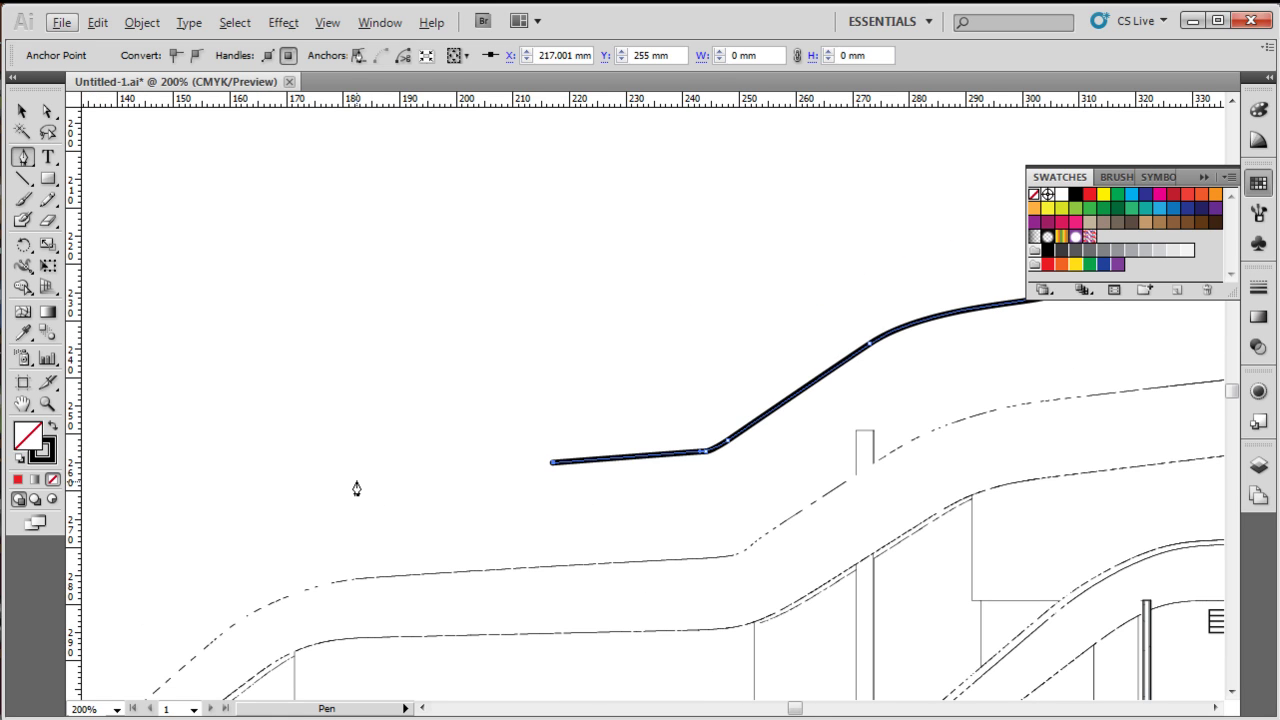
key("ctrl")
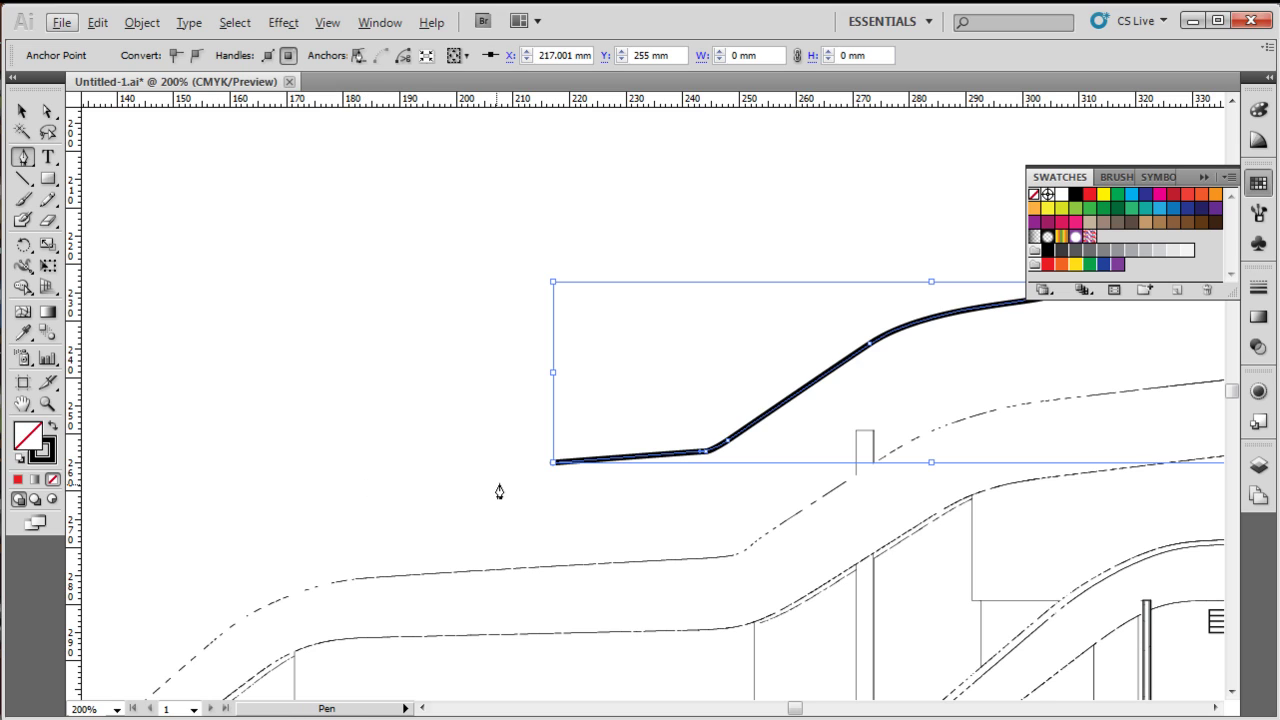
key("ctrl")
left_click(350, 487)
left_click_drag(350, 487, 317, 490)
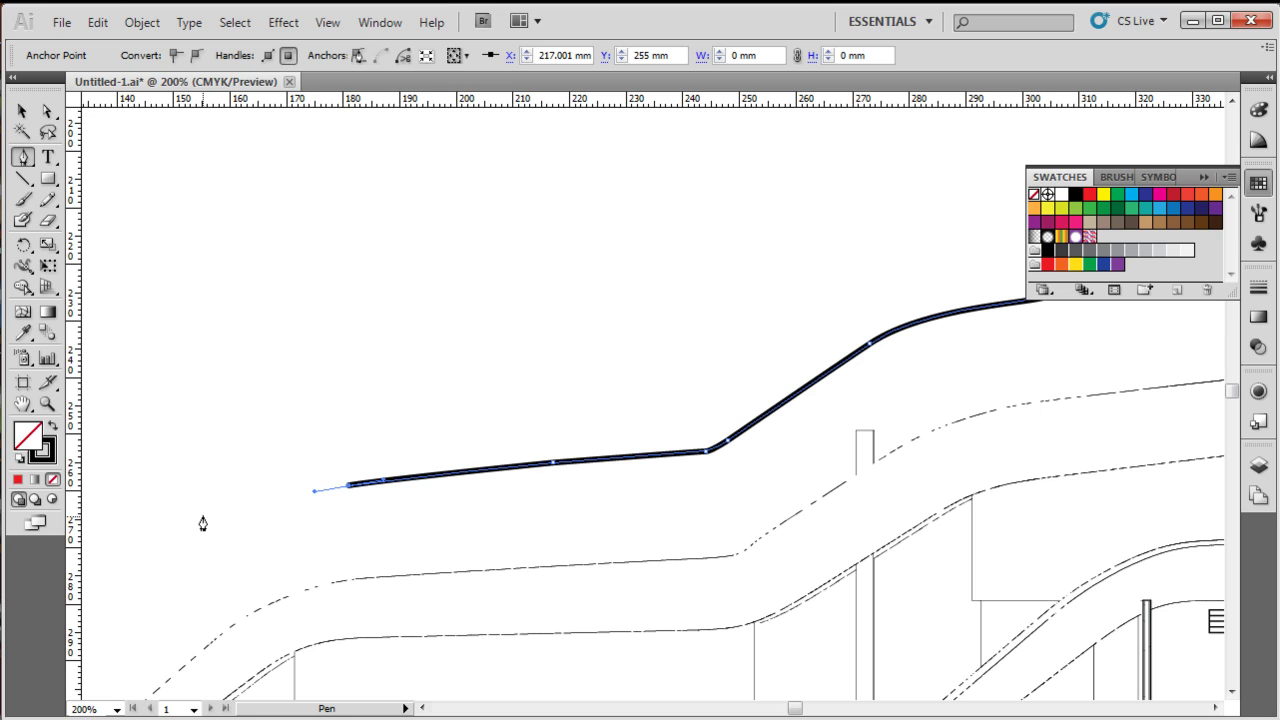
Step: Curve the path down to about X 155 mm, Y 267 mm, end it at about X 138 mm, Y 281 mm, and deselect it
left_click_drag(201, 532, 168, 557)
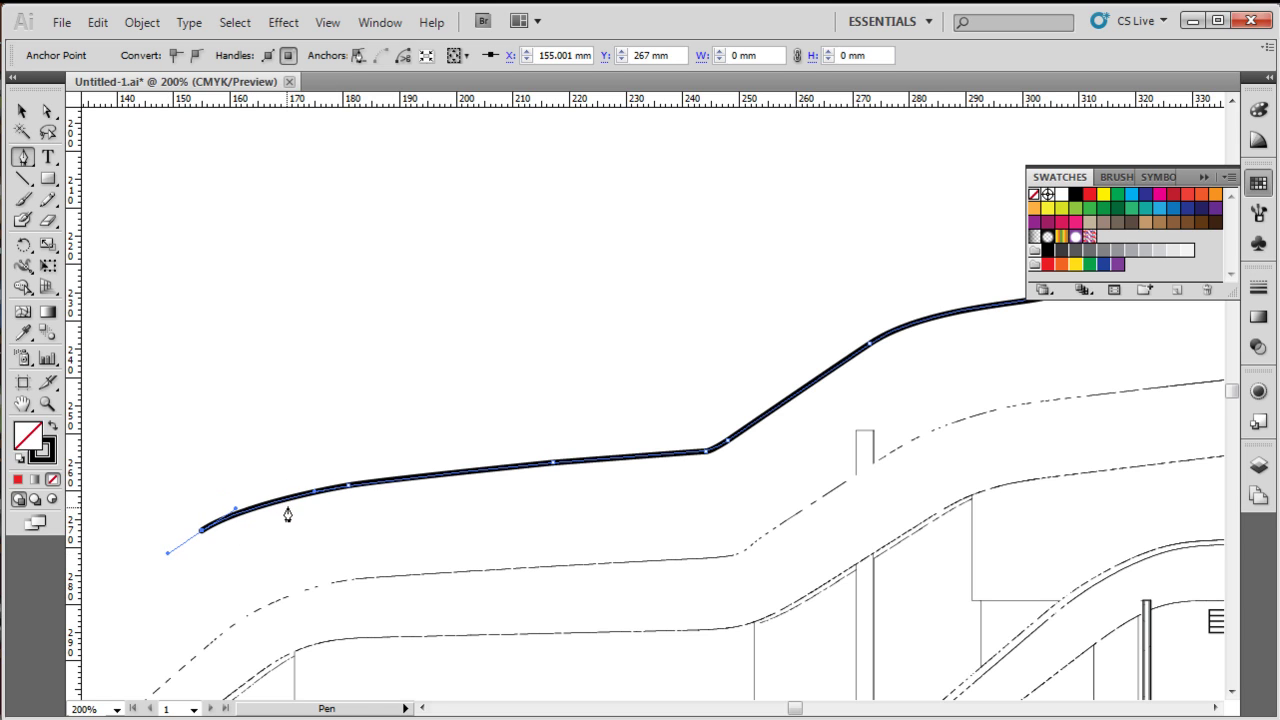
scroll(636, 333, "down", 1)
scroll(636, 333, "down", 2)
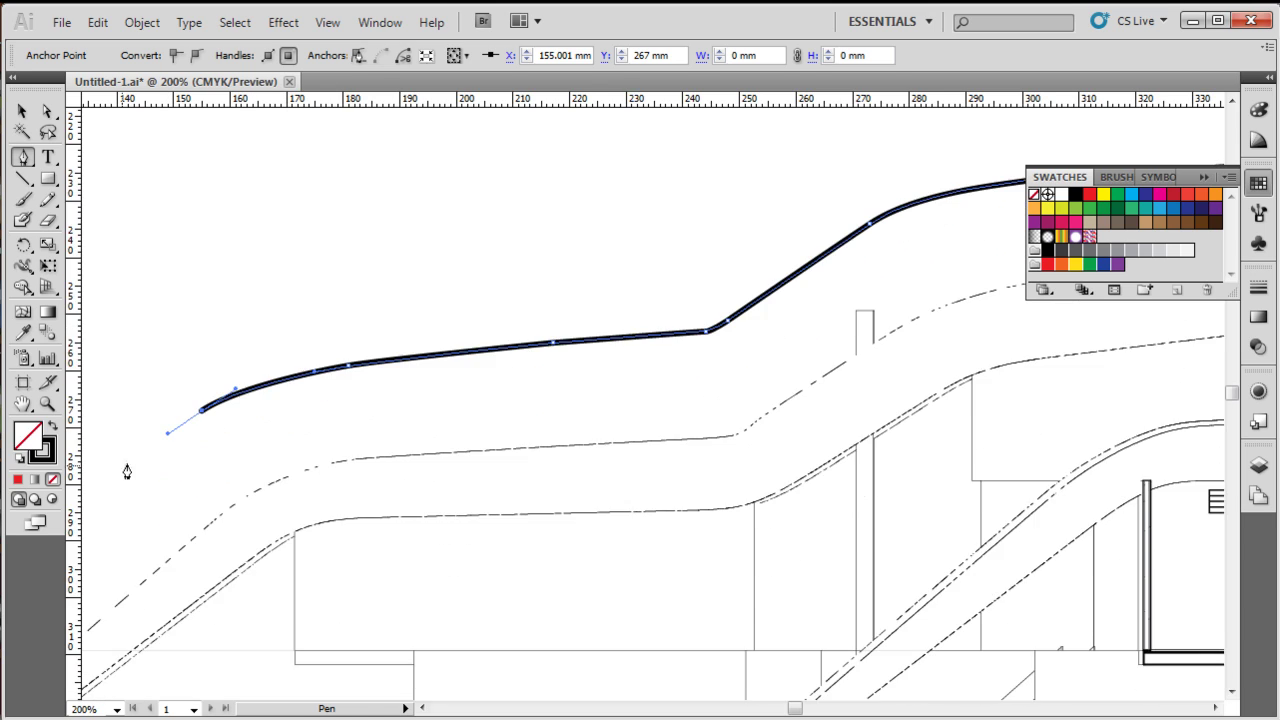
left_click(106, 492)
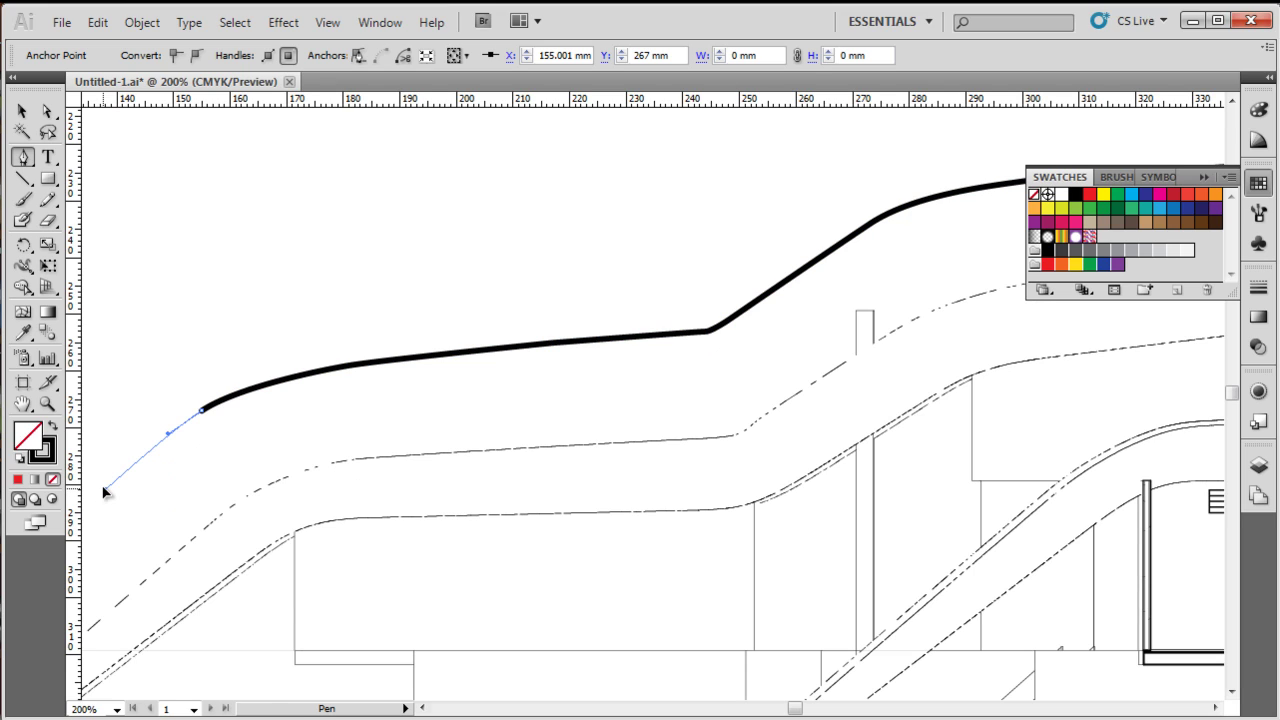
left_click(22, 111)
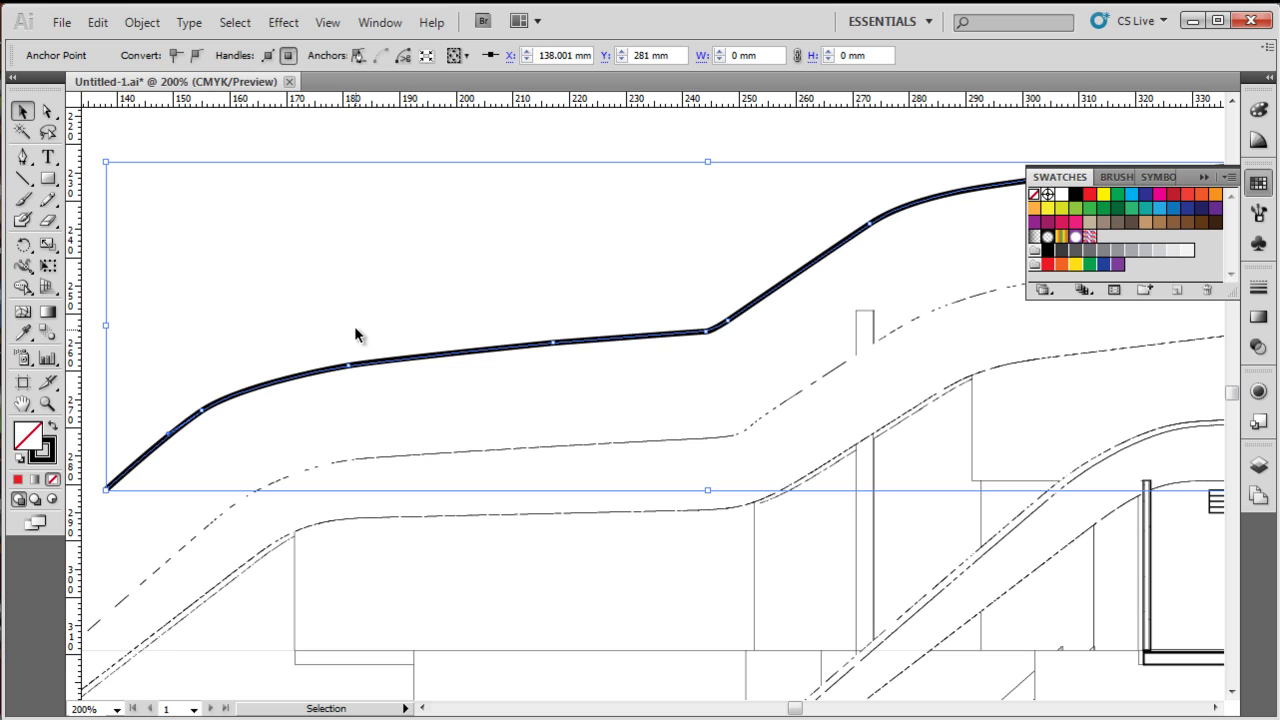
left_click(229, 333)
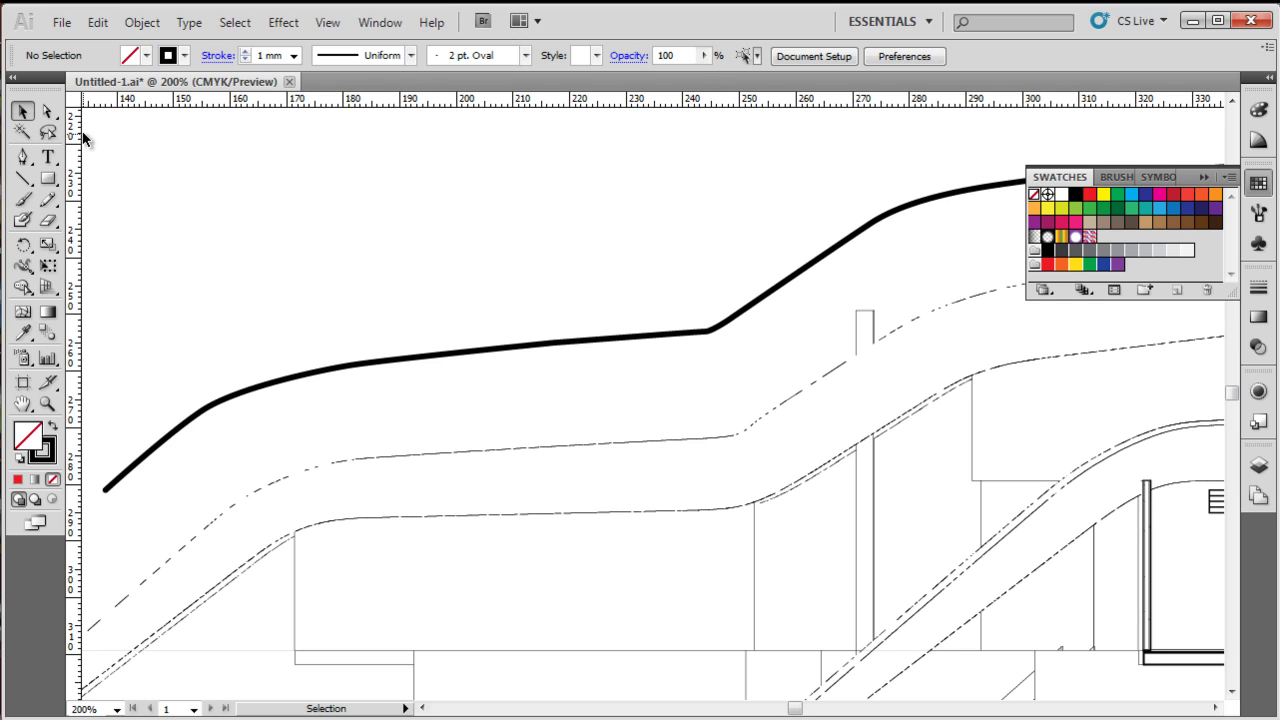
Step: Directly select the path's anchor at about X 217 mm and move it down to Y 256 mm
left_click(47, 113)
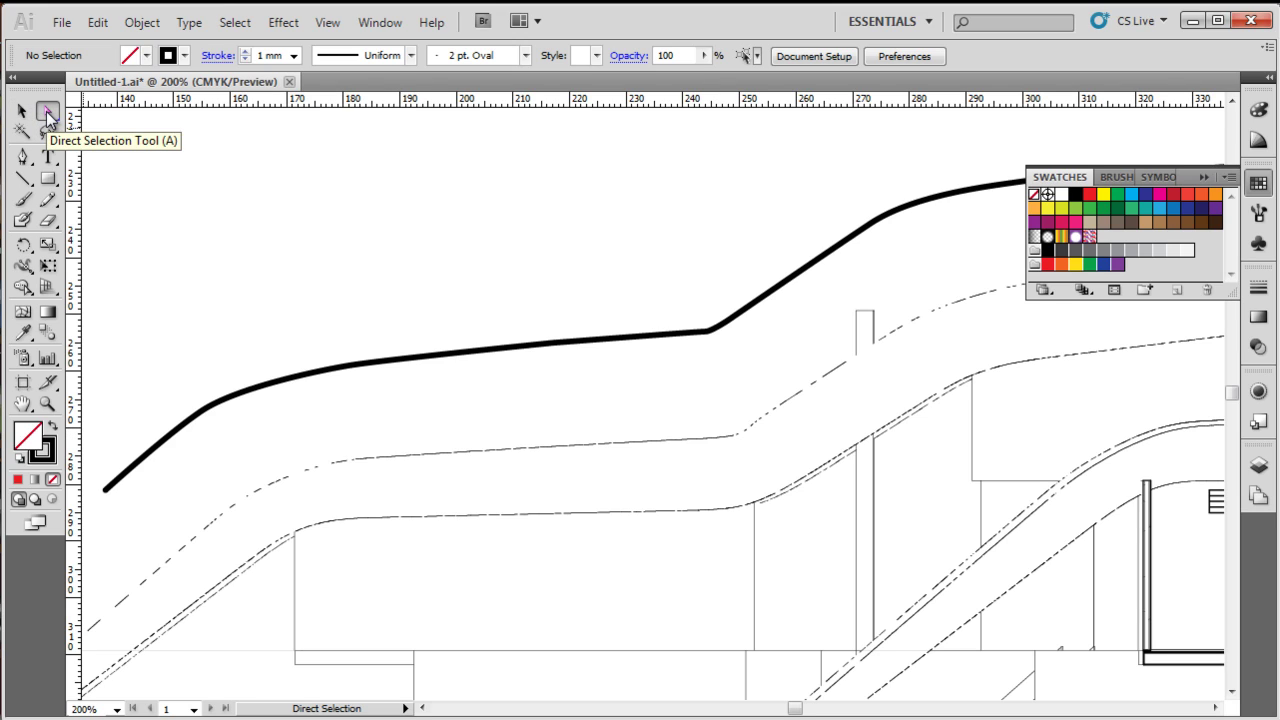
left_click(486, 352)
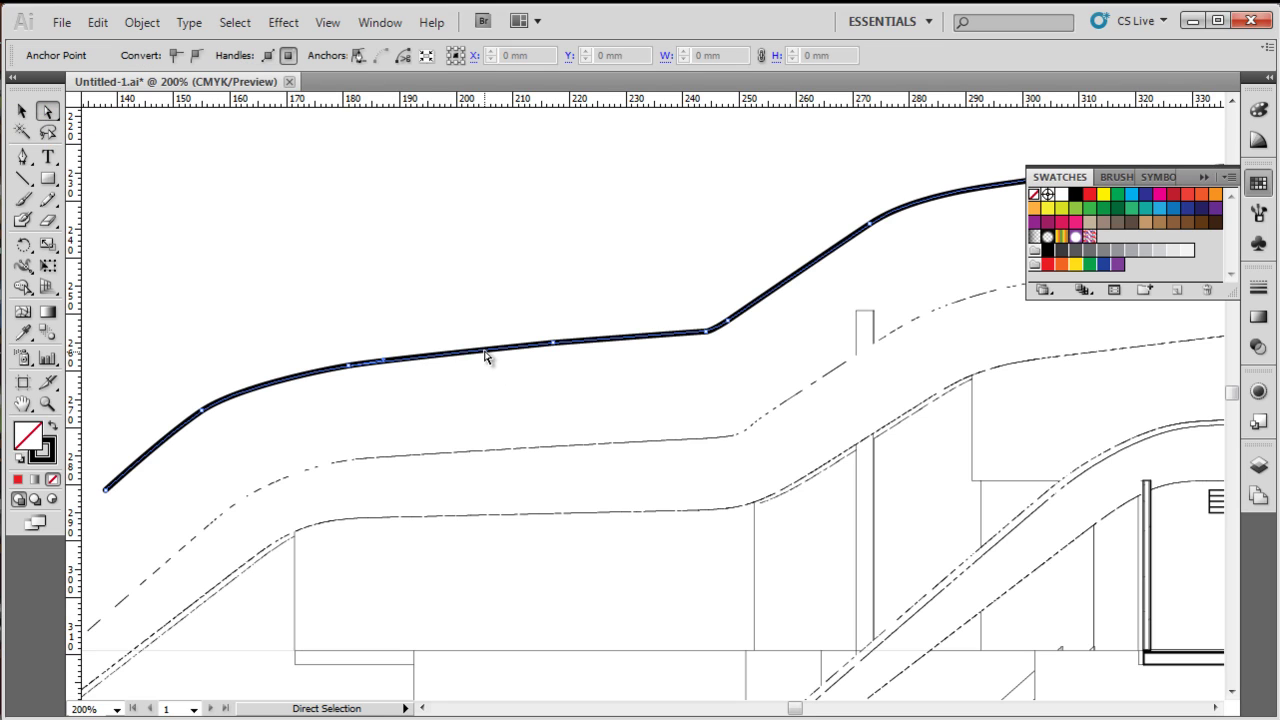
left_click(553, 344)
left_click(556, 347)
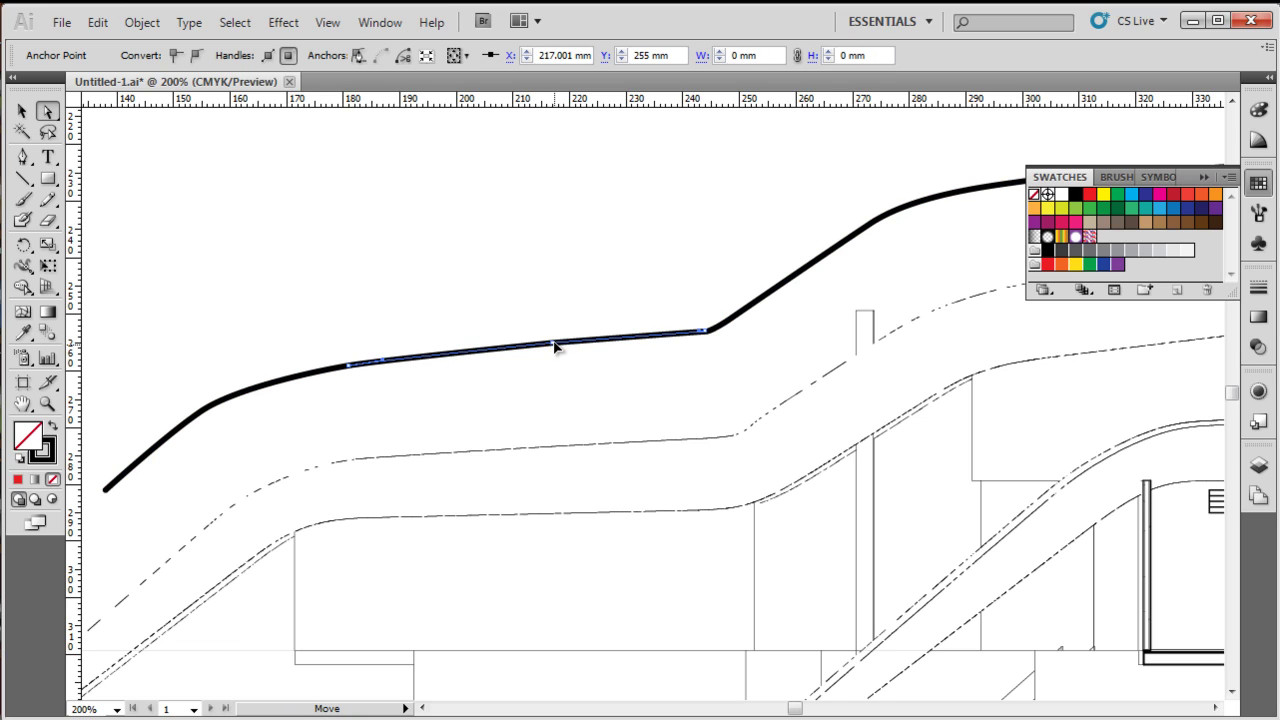
left_click(557, 349)
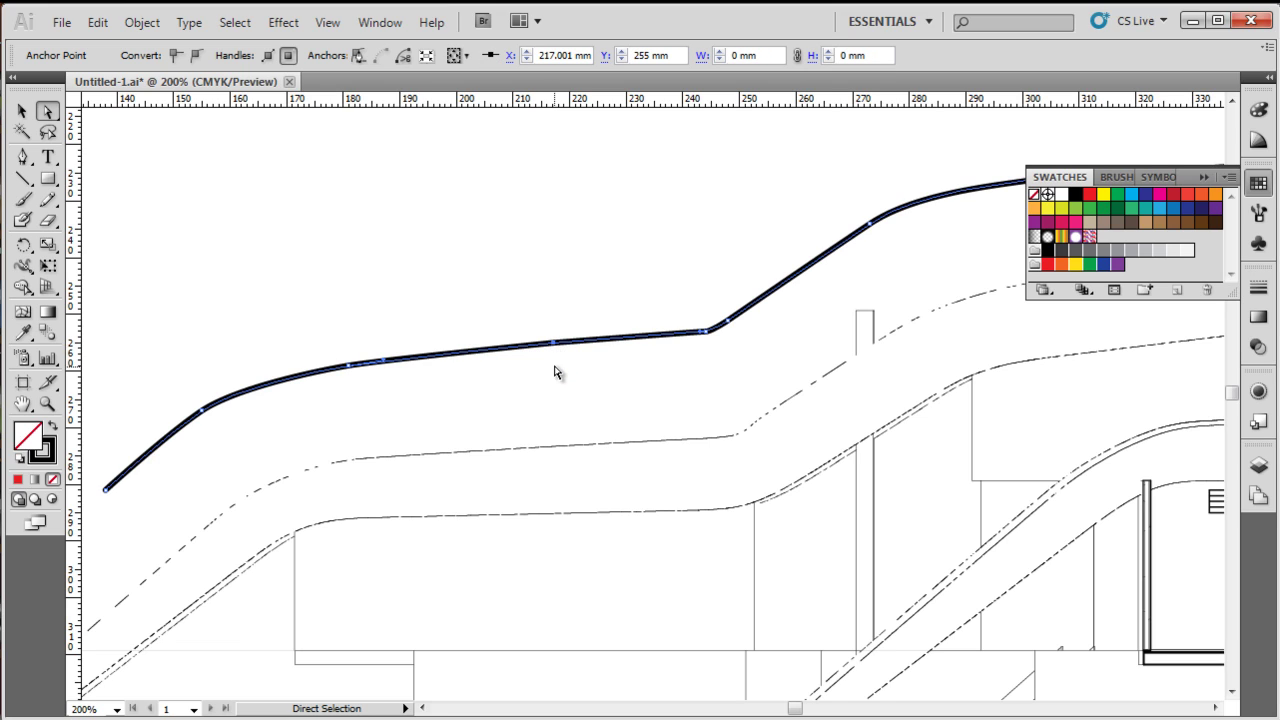
scroll(556, 360, "up", 3)
mouse_move(550, 314)
left_mouse_down()
mouse_move(551, 274)
mouse_move(556, 322)
left_mouse_up()
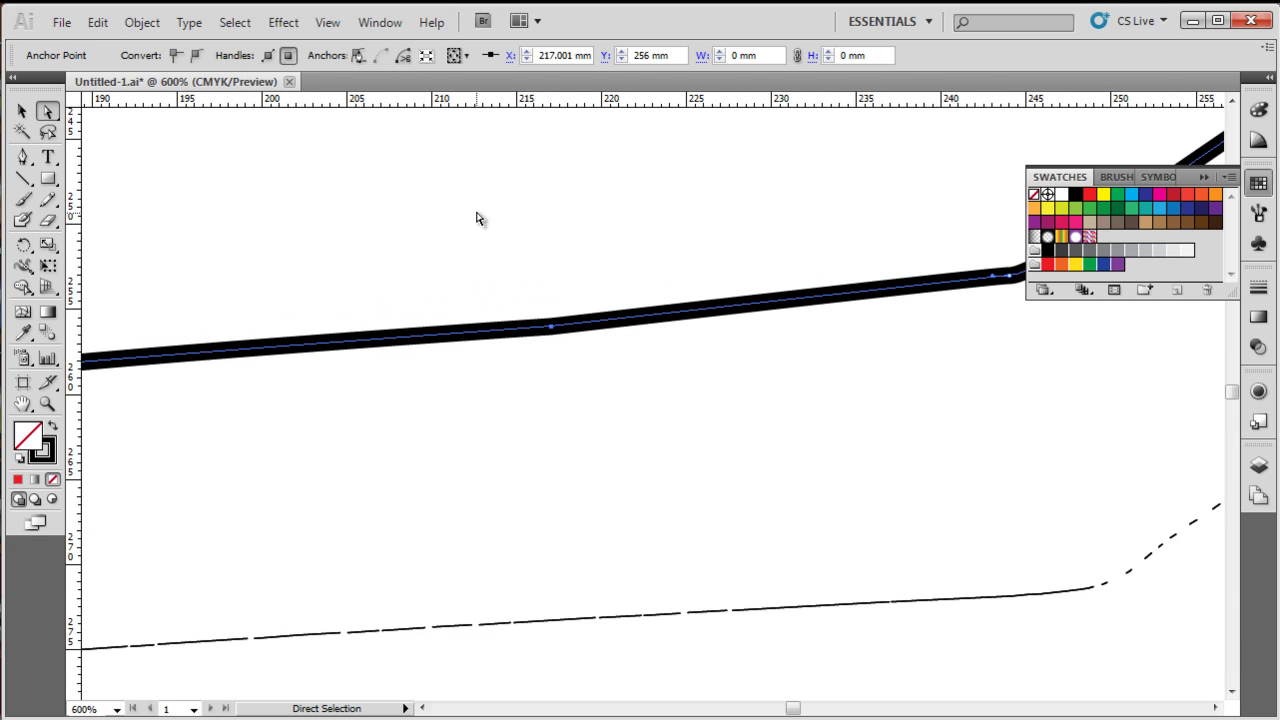
Step: Turn off Snap to Grid and move the selected anchor to about X 216.86 mm, Y 255.59 mm to straighten the gentle slope
left_click(331, 22)
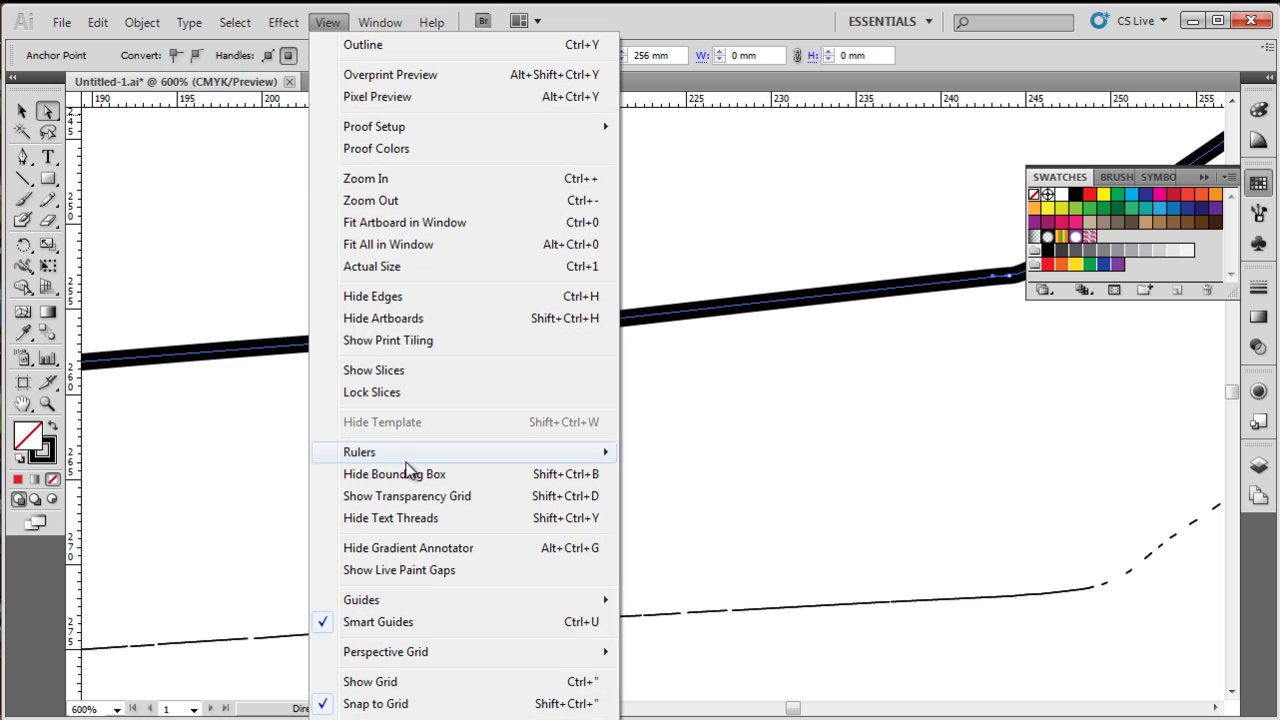
left_click(415, 705)
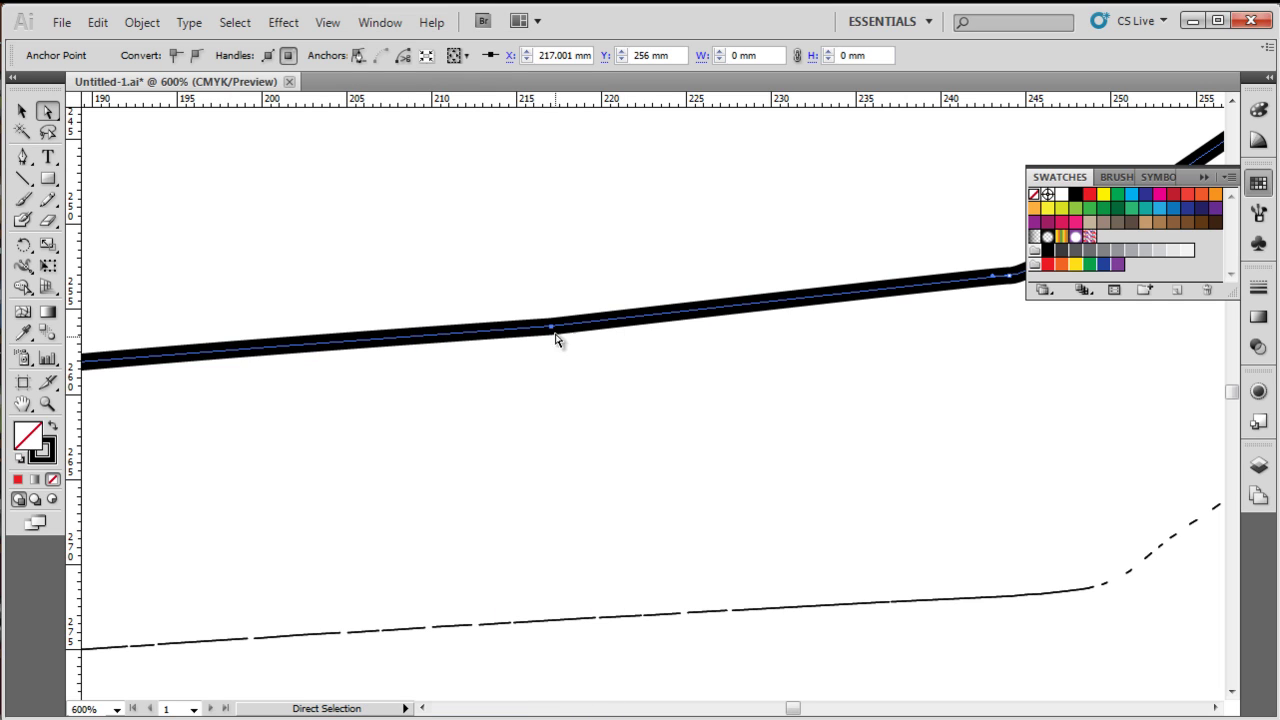
left_click_drag(553, 330, 551, 323)
scroll(563, 360, "down", 1)
scroll(559, 332, "up", 1)
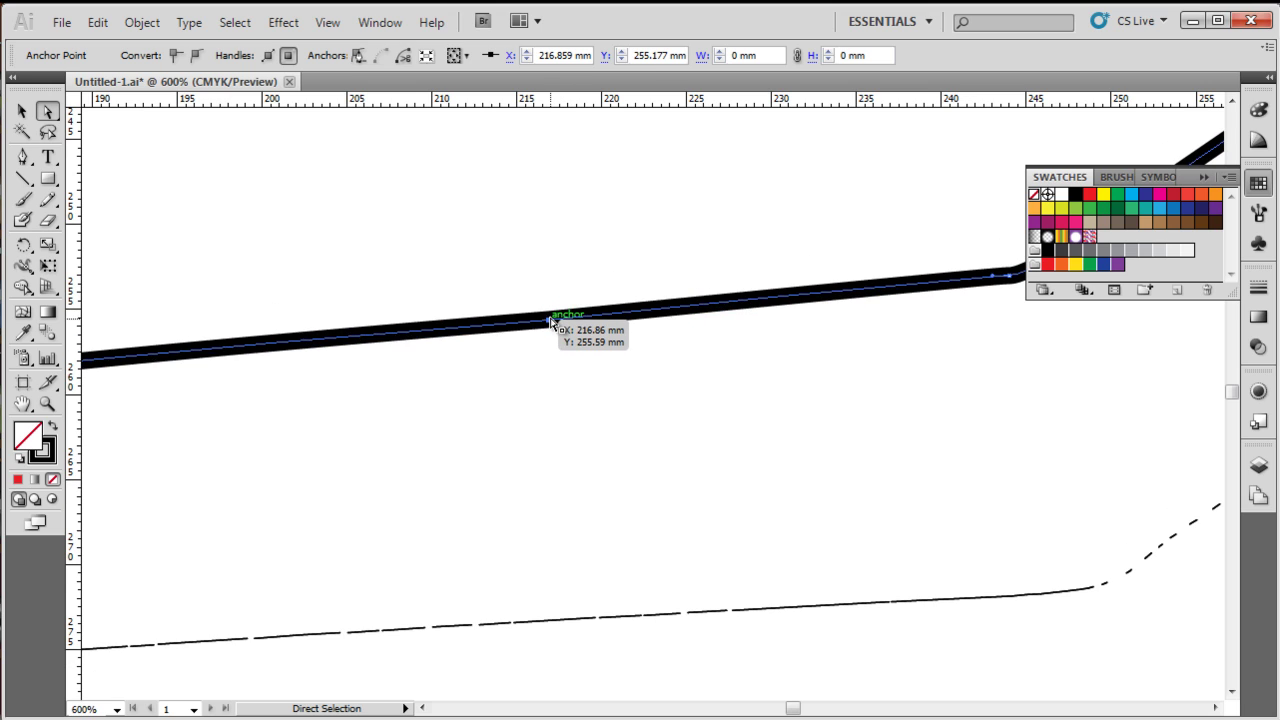
Step: Lengthen the direction handle of the bend anchor near X 244 mm along the gentle slope to smooth the transition
scroll(550, 326, "down", 3)
scroll(551, 366, "up", 1)
scroll(548, 377, "down", 3)
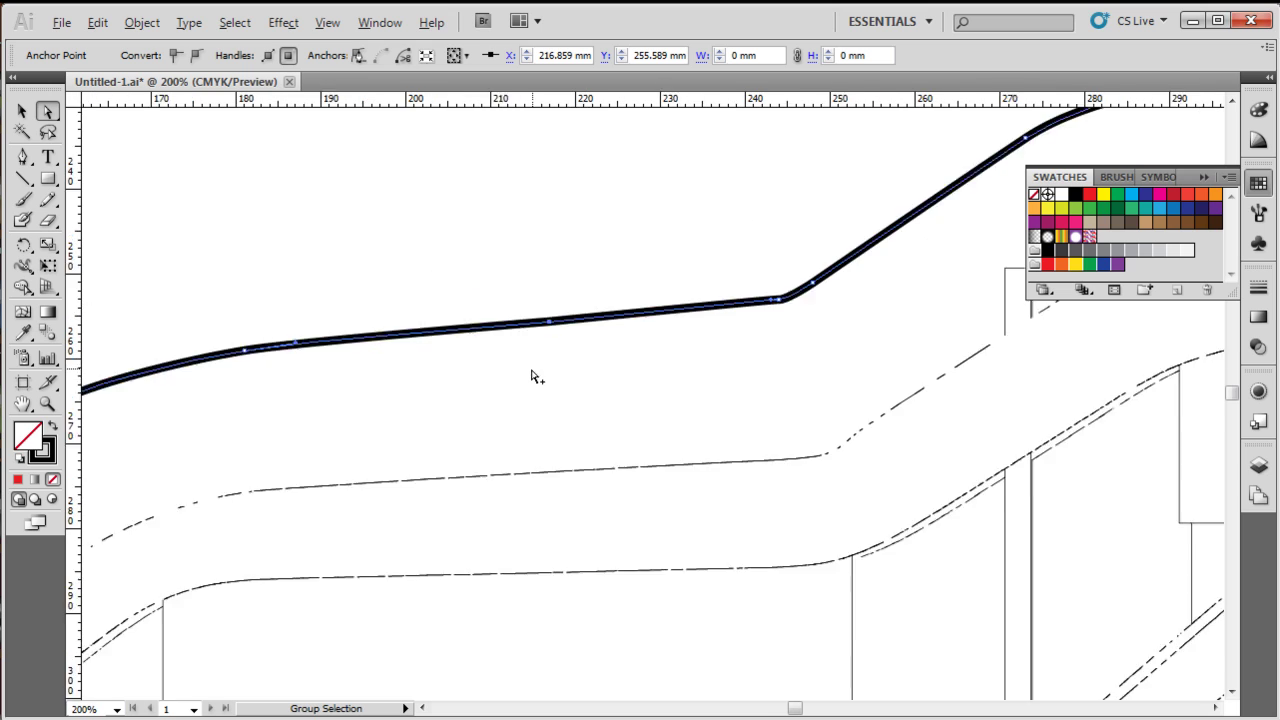
scroll(648, 362, "up", 2)
scroll(648, 362, "up", 4)
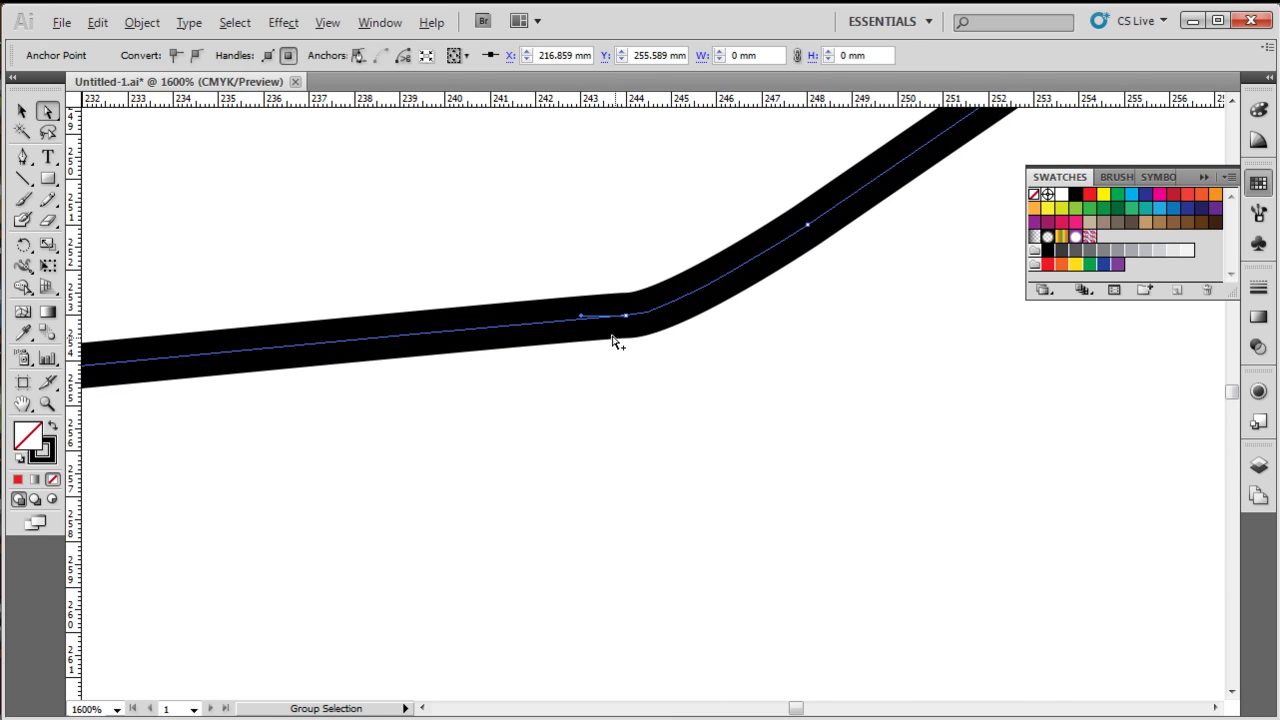
left_click_drag(582, 318, 348, 385)
scroll(454, 489, "down", 2)
scroll(455, 488, "up", 1)
scroll(454, 489, "down", 5)
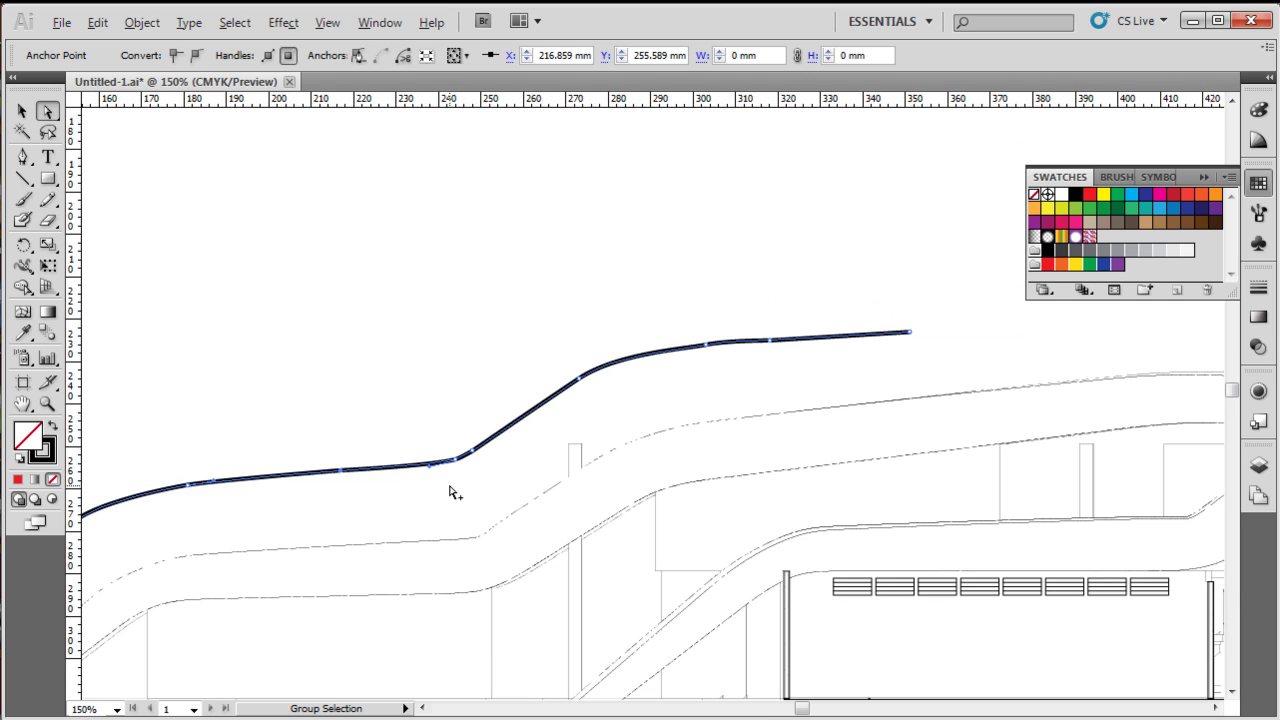
Step: Adjust the direction handles around the anchor at about X 303 mm, Y 226 mm to smooth the upper curve, and deselect the path
scroll(765, 340, "up", 2)
scroll(768, 330, "up", 1)
left_click_drag(766, 287, 760, 309)
left_click_drag(859, 273, 860, 290)
scroll(551, 269, "down", 5)
scroll(548, 306, "down", 1)
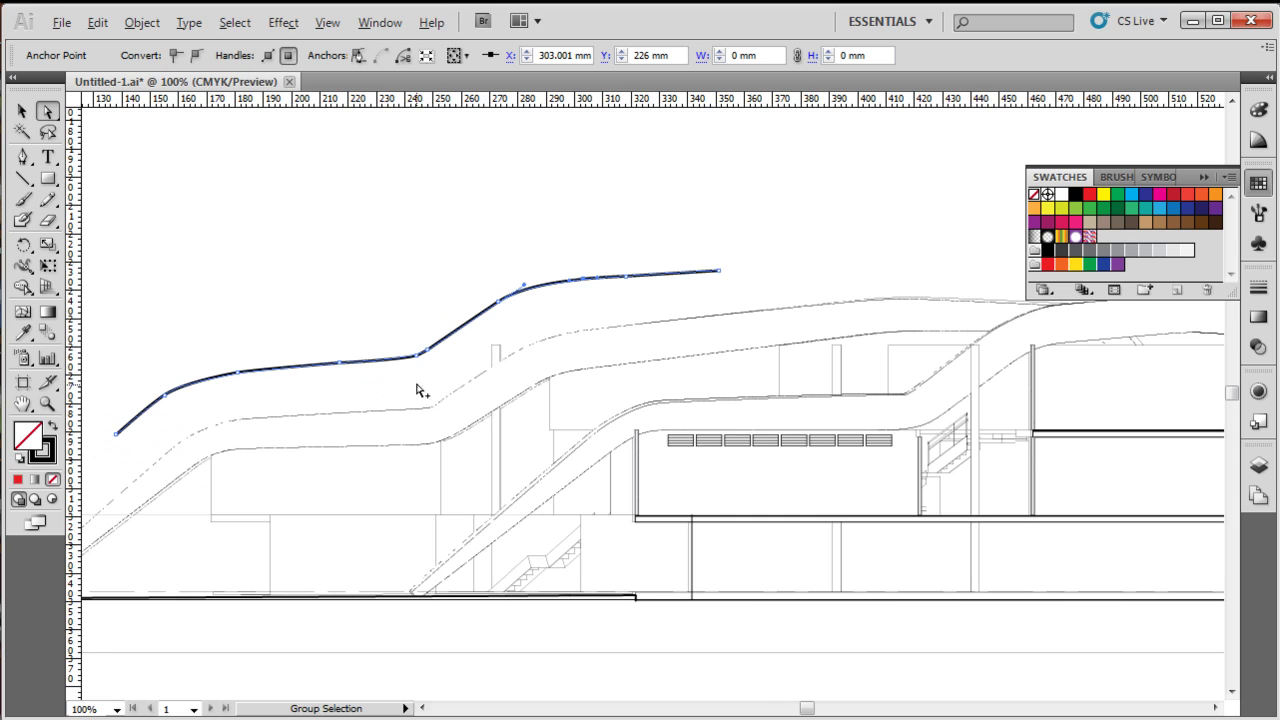
left_click(22, 111)
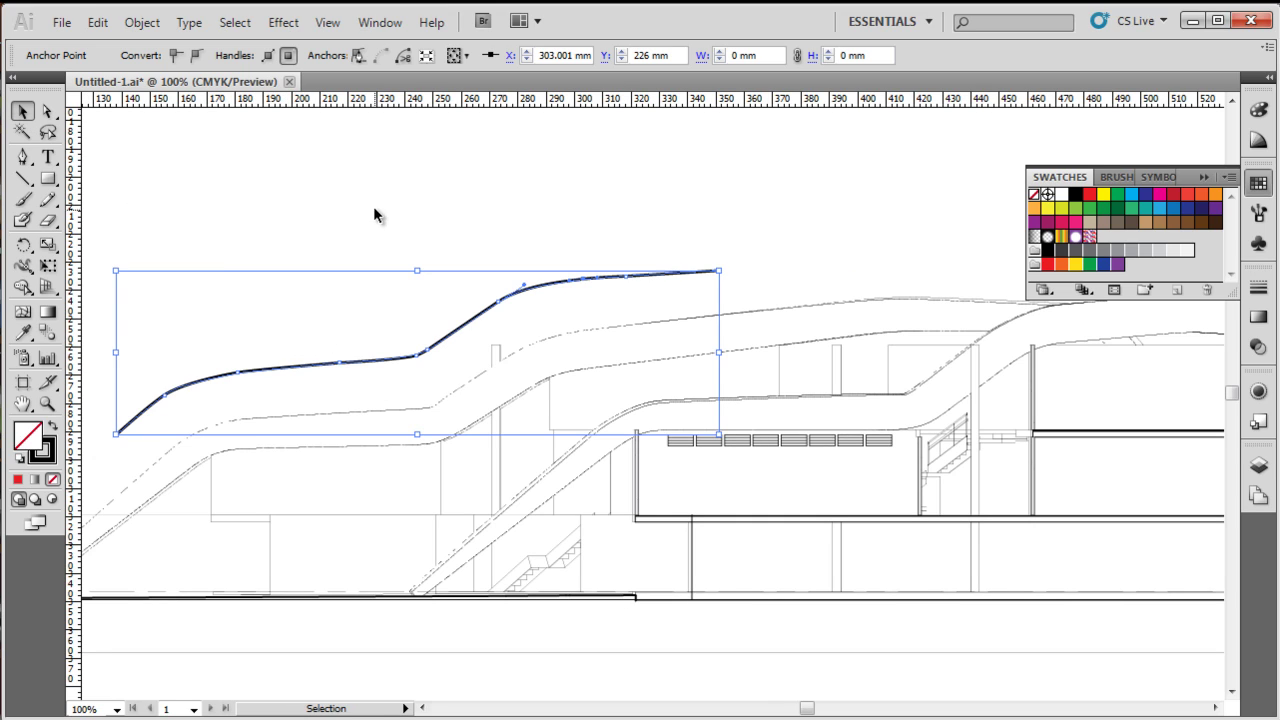
left_click(368, 240)
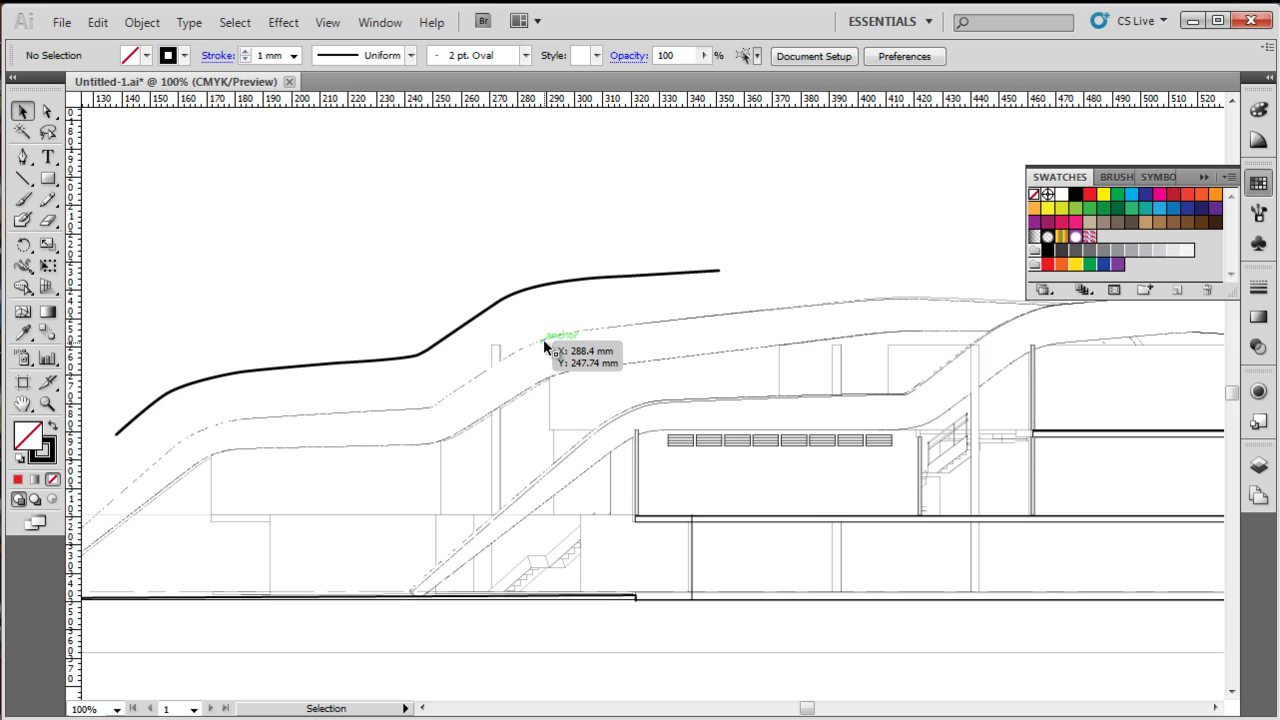
Step: Select the thick traced path at several places along its length to check that it behaves as one continuous path
left_click_drag(532, 317, 491, 263)
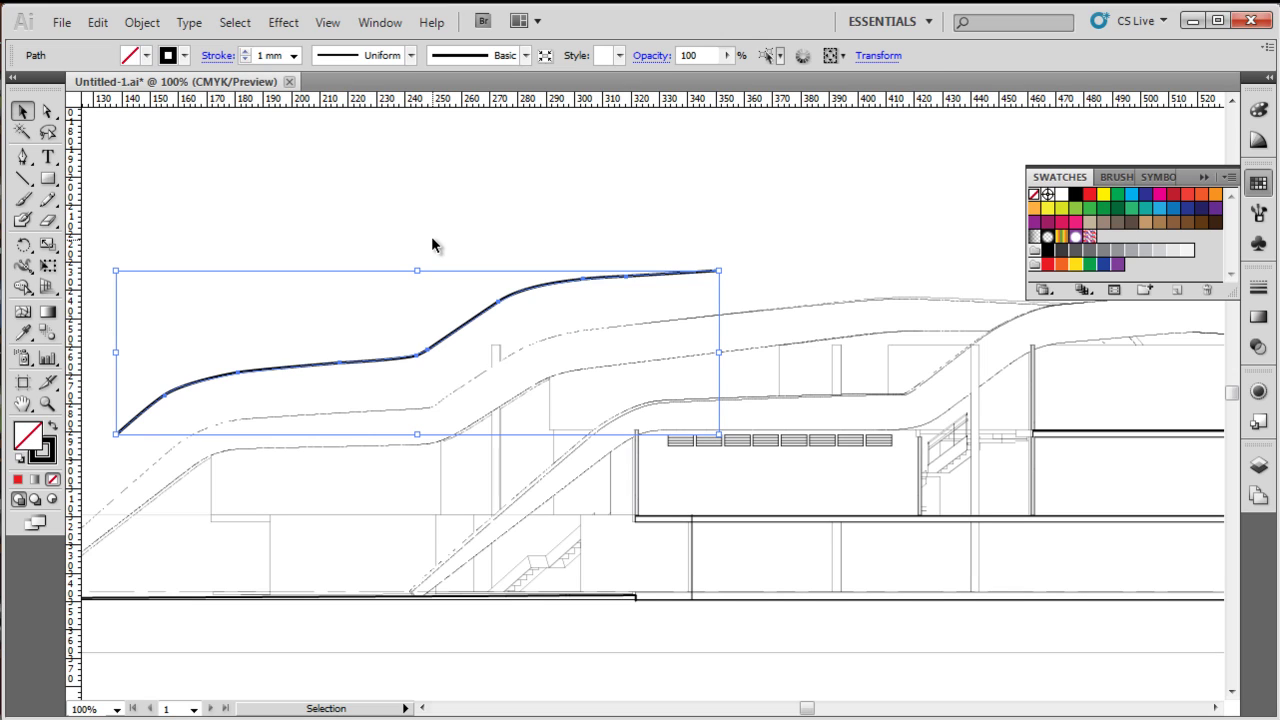
left_click(431, 236)
left_click_drag(422, 367, 313, 305)
left_click(400, 230)
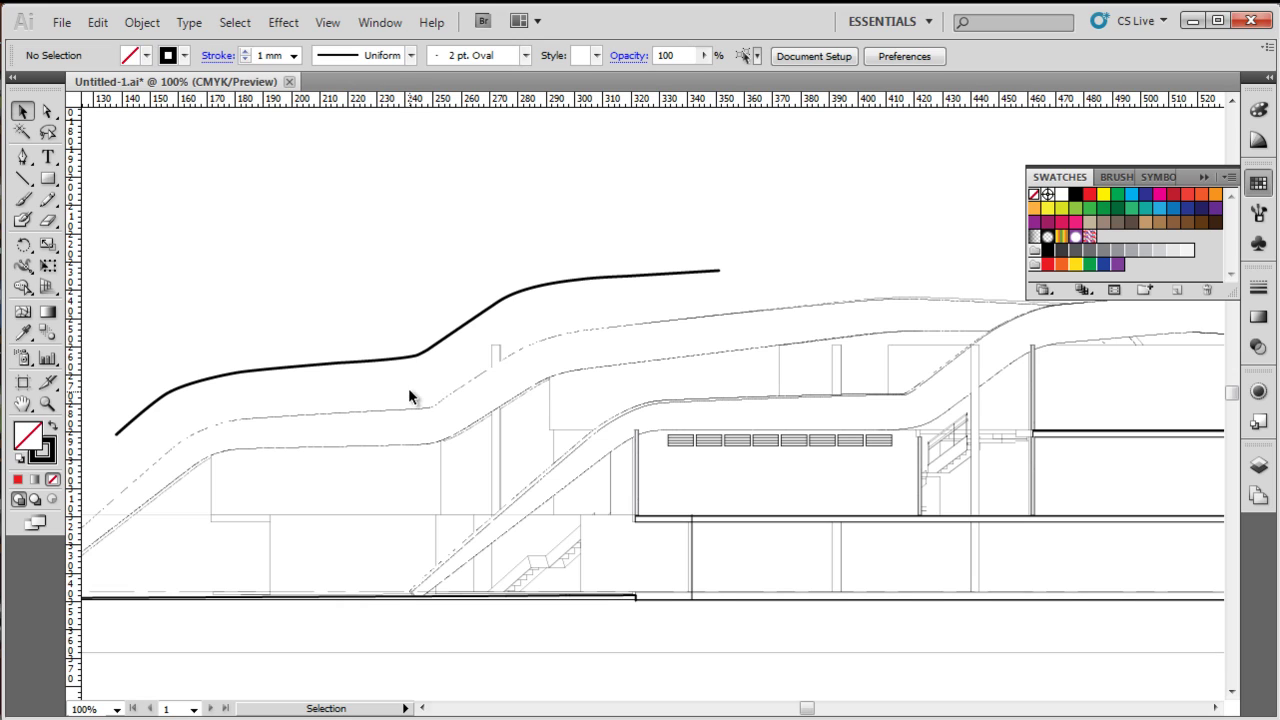
left_click_drag(448, 387, 371, 298)
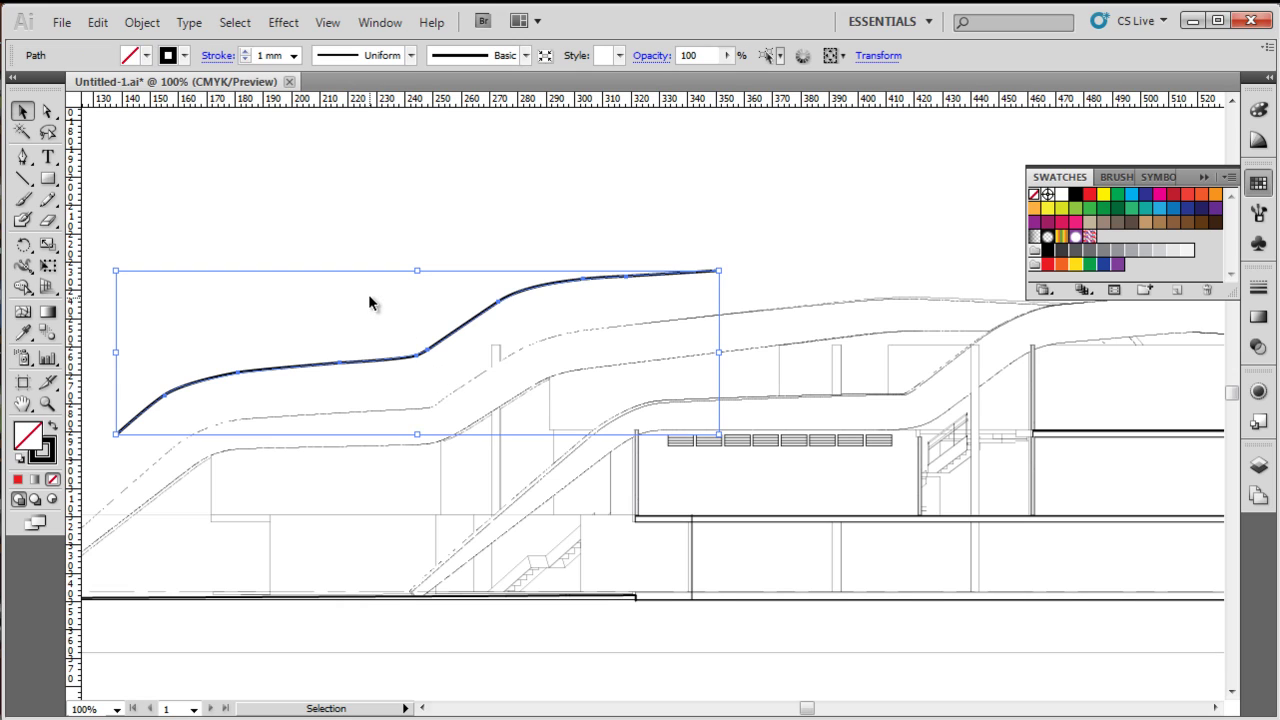